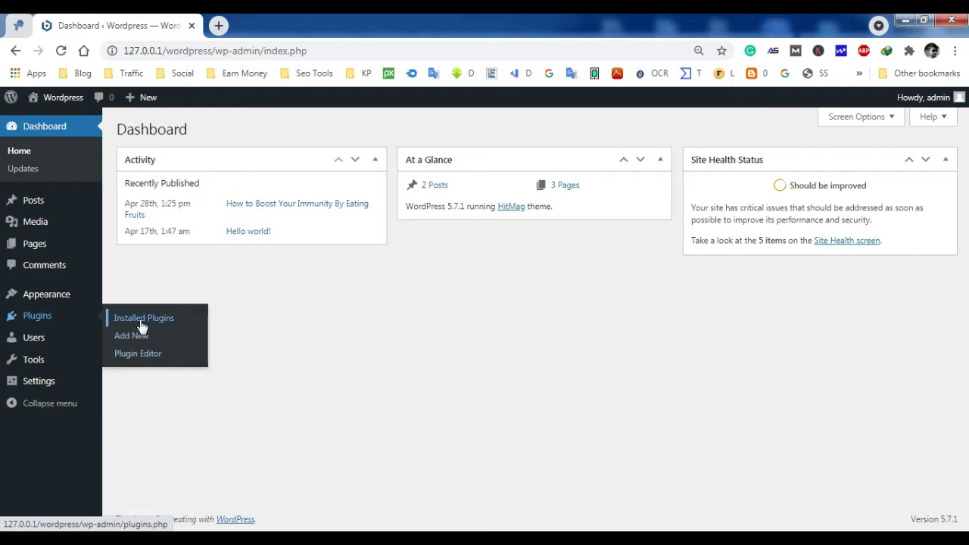
# - Open the list of installed plugins and delete the Akismet Anti-Spam plugin
pyautogui.click(142, 325)
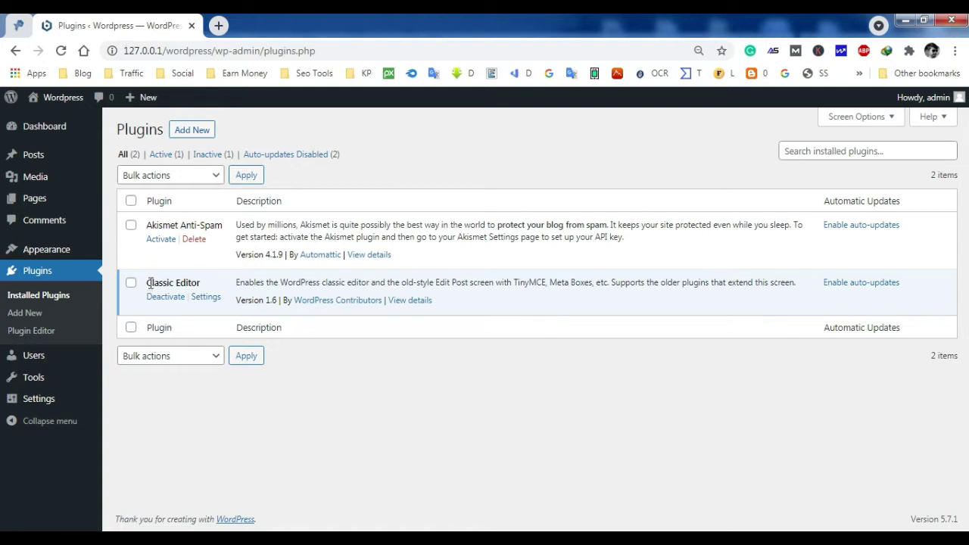
pyautogui.moveTo(148, 283)
pyautogui.mouseDown()
pyautogui.moveTo(219, 284)
pyautogui.moveTo(156, 284)
pyautogui.moveTo(180, 284)
pyautogui.moveTo(185, 297)
pyautogui.moveTo(149, 287)
pyautogui.moveTo(201, 283)
pyautogui.moveTo(150, 284)
pyautogui.mouseUp()
pyautogui.doubleClick(197, 282)
pyautogui.click(208, 286)
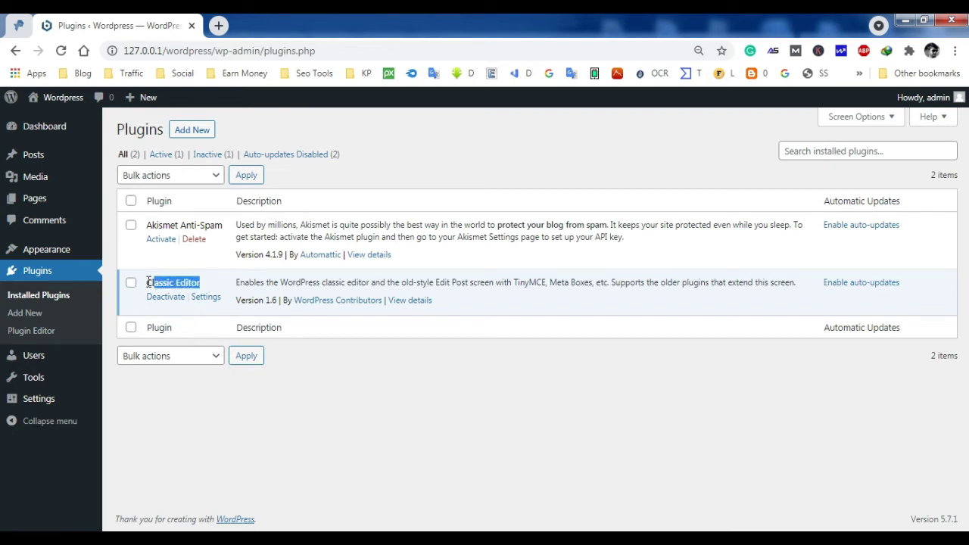
pyautogui.click(149, 285)
pyautogui.moveTo(147, 227); pyautogui.dragTo(299, 255)
pyautogui.click(291, 242)
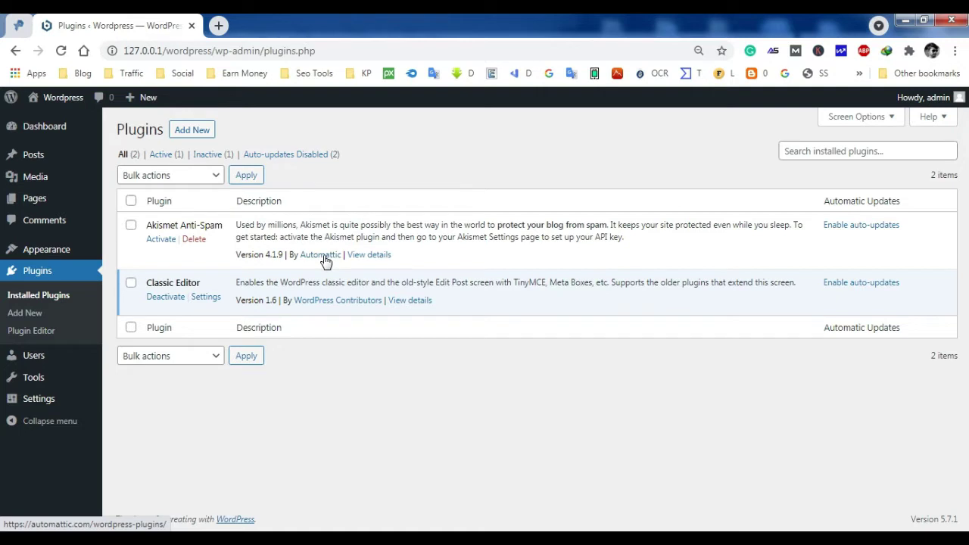
pyautogui.click(194, 240)
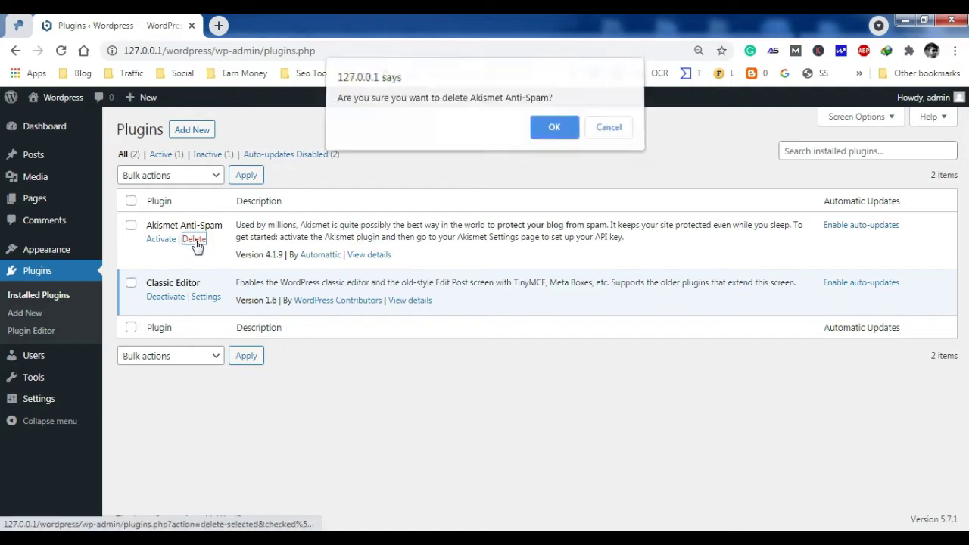
pyautogui.click(569, 133)
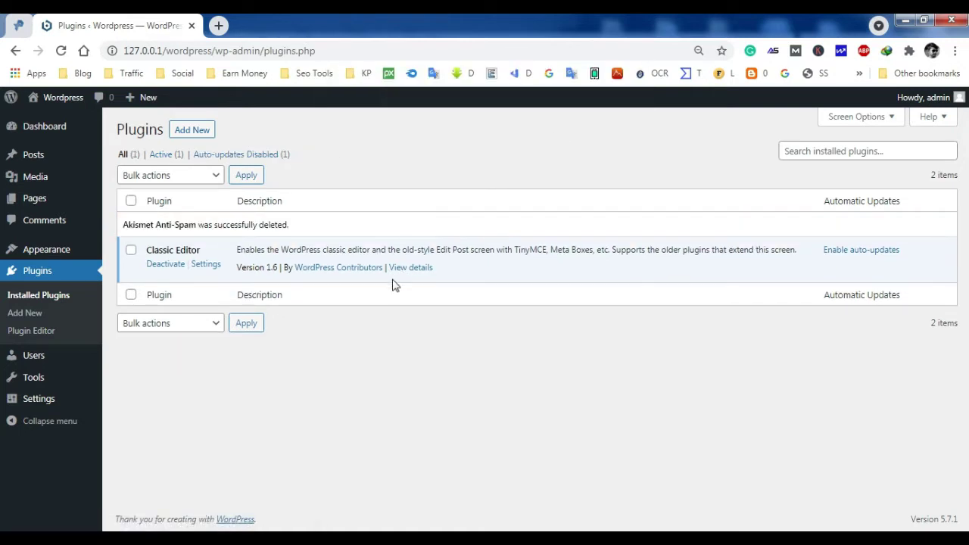
# - Open the page for adding new plugins and browse the featured plugins
pyautogui.click(192, 132)
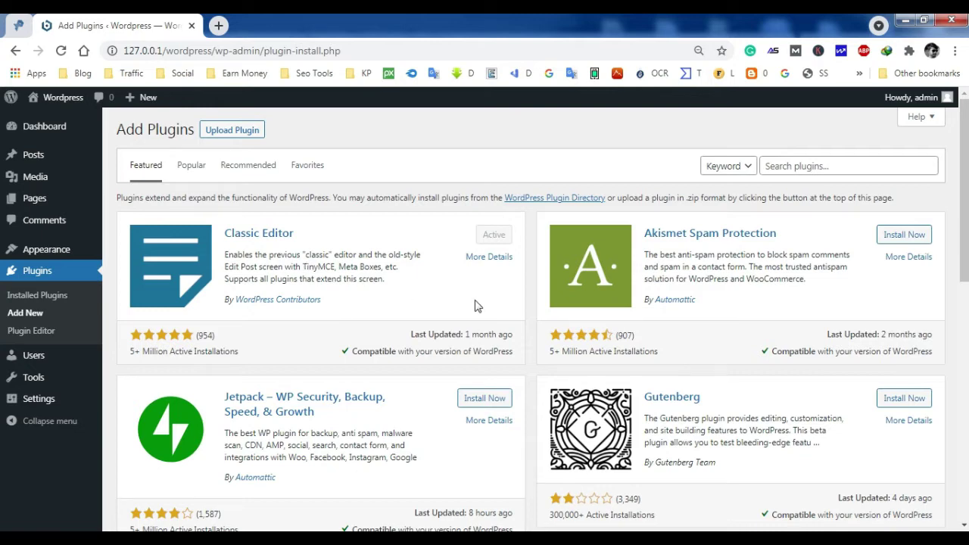
pyautogui.scroll(-4, 484, 329)
pyautogui.scroll(4, 512, 324)
pyautogui.click(46, 318)
pyautogui.scroll(-10, 245, 302)
pyautogui.scroll(10, 245, 303)
pyautogui.scroll(-10, 521, 346)
pyautogui.scroll(8, 558, 340)
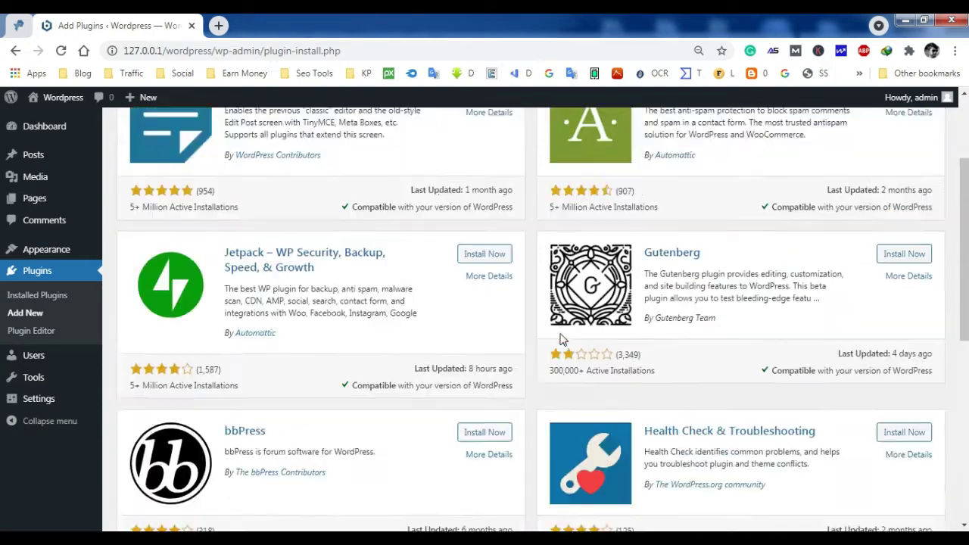
pyautogui.scroll(2, 562, 340)
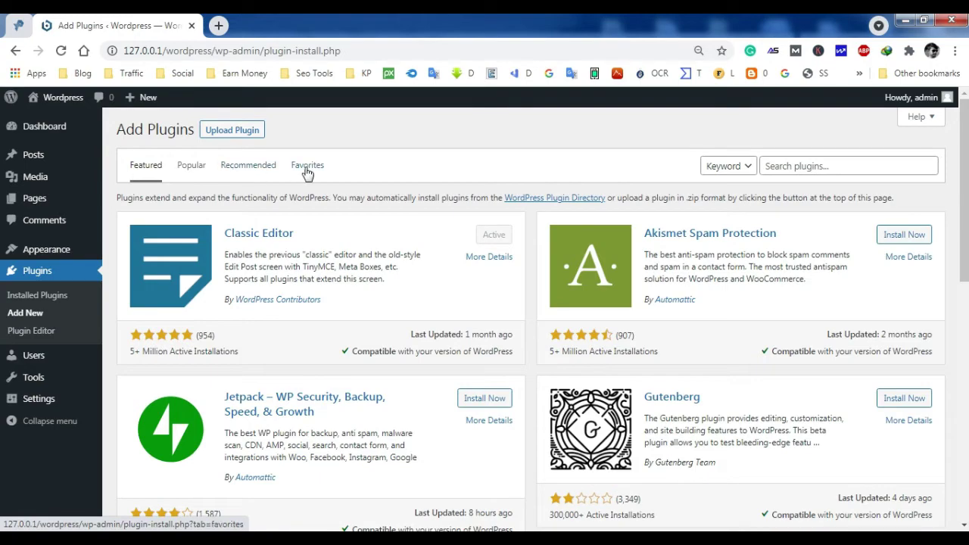
pyautogui.scroll(-8, 265, 250)
pyautogui.scroll(4, 254, 276)
pyautogui.scroll(4, 255, 275)
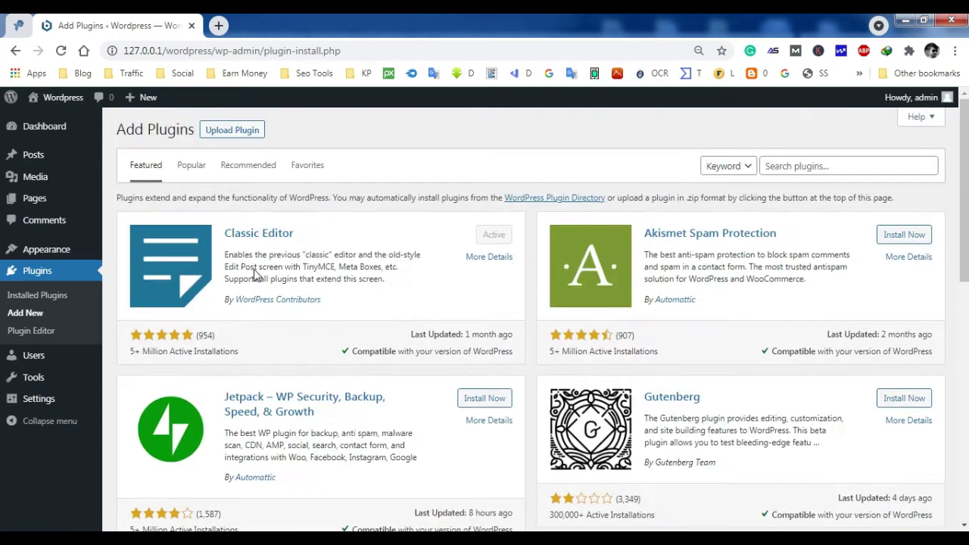
# - Show the recommended plugins and look through the suggestions, including WooCommerce, Wordfence Security and Elementor
pyautogui.click(235, 169)
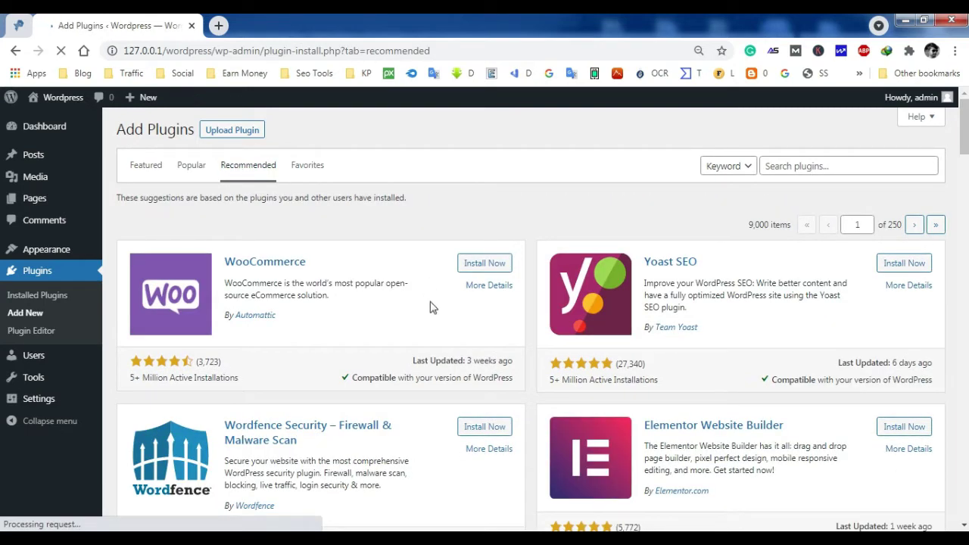
pyautogui.scroll(-10, 457, 366)
pyautogui.scroll(10, 456, 365)
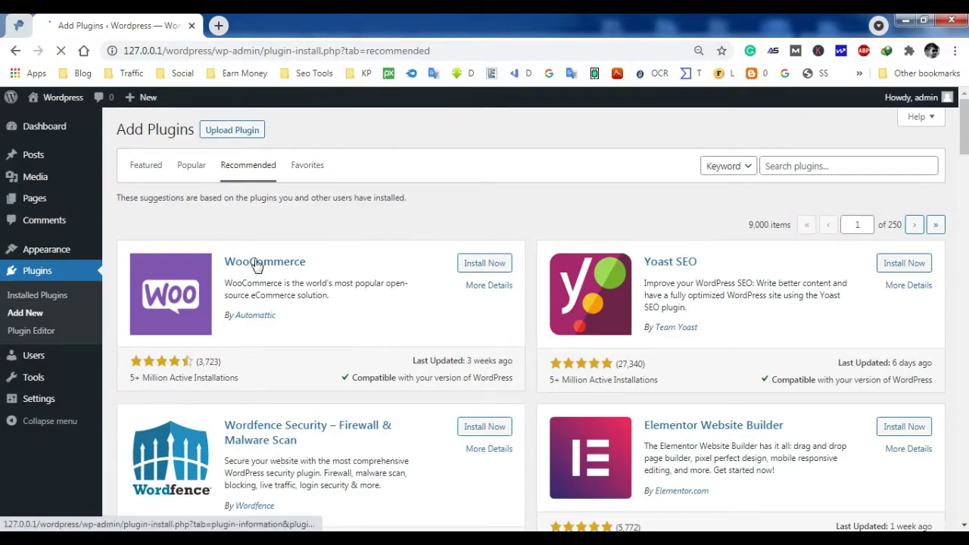
pyautogui.scroll(-3, 663, 333)
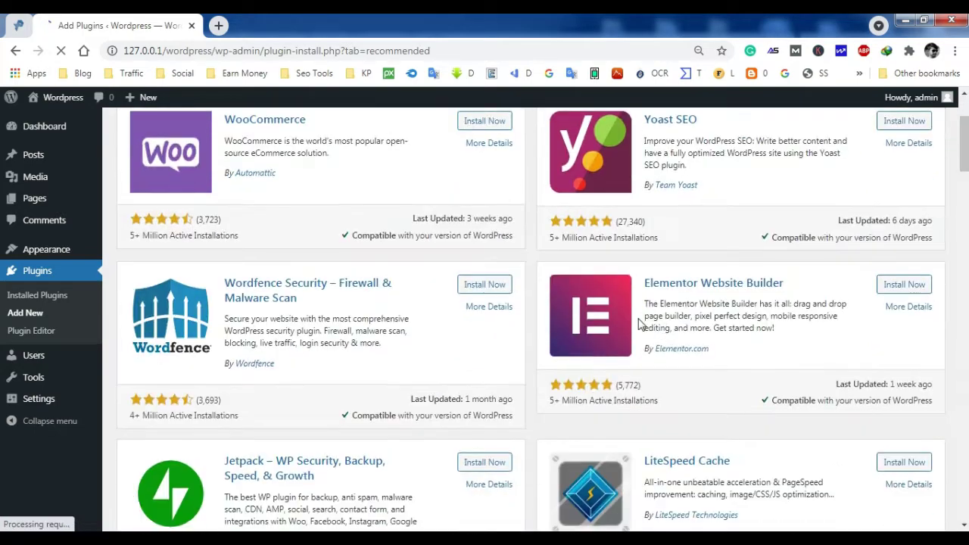
pyautogui.scroll(3, 641, 234)
pyautogui.scroll(-3, 327, 252)
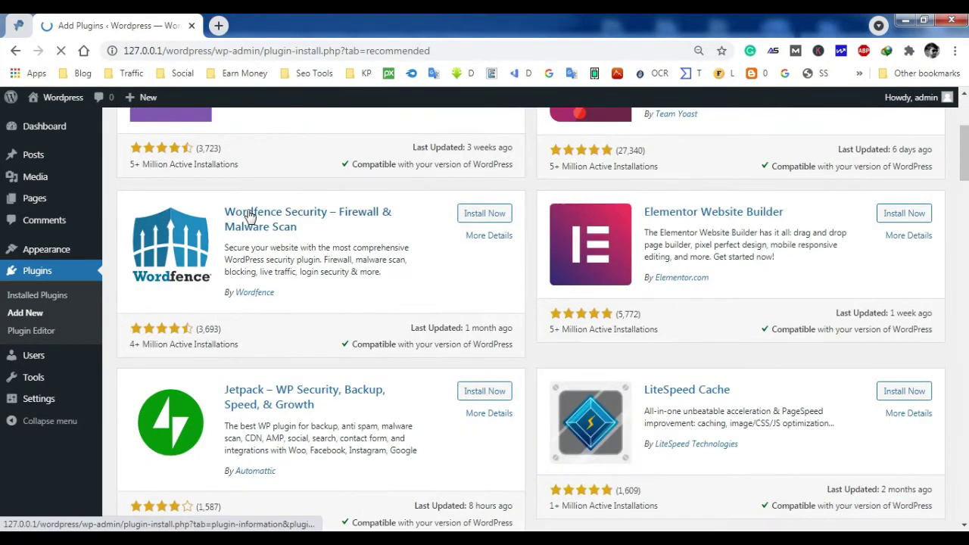
pyautogui.scroll(3, 390, 242)
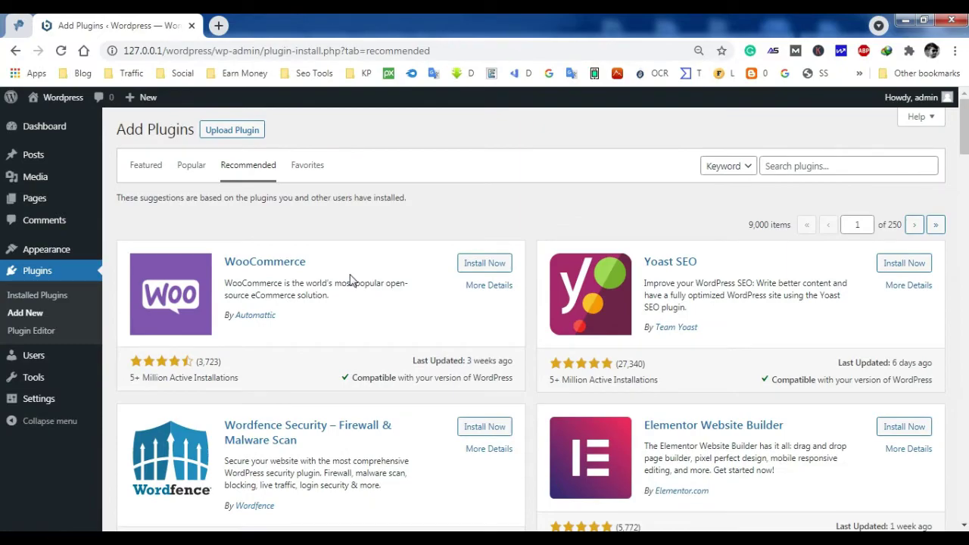
pyautogui.scroll(-5, 201, 405)
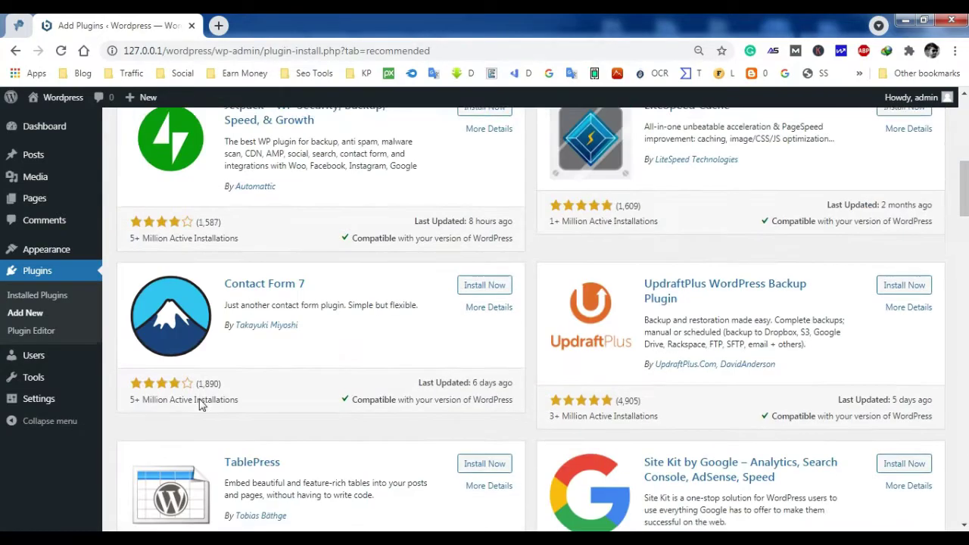
pyautogui.scroll(-10, 201, 409)
pyautogui.scroll(12, 201, 411)
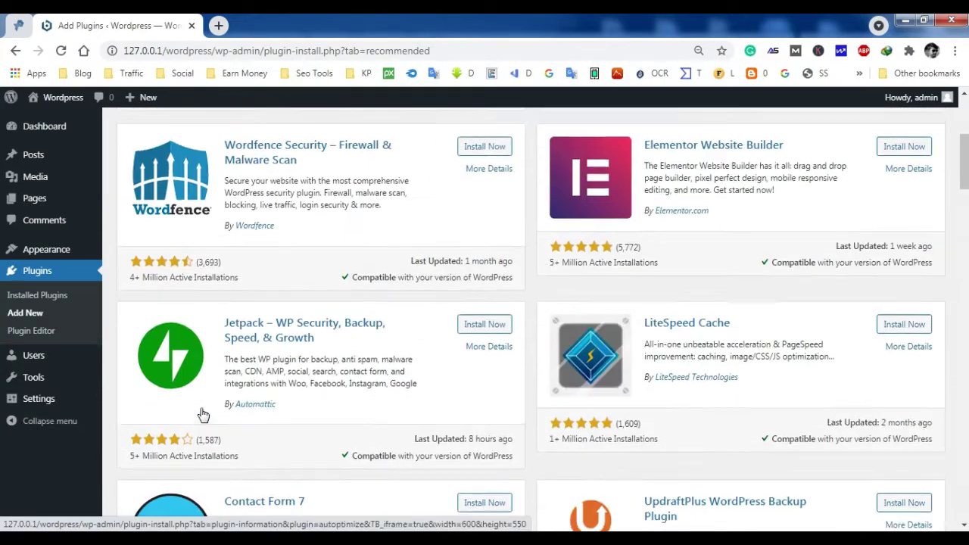
pyautogui.scroll(4, 203, 414)
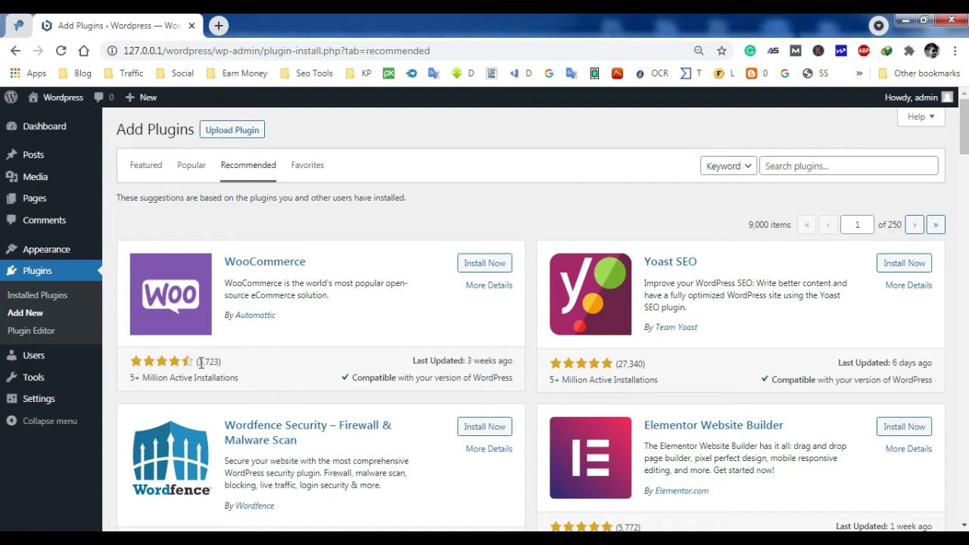
# - Examine WooCommerce's number of ratings and compare the star ratings and active installations of the other recommended plugins
pyautogui.moveTo(201, 362); pyautogui.dragTo(218, 362)
pyautogui.click(203, 362)
pyautogui.moveTo(197, 362); pyautogui.dragTo(220, 362)
pyautogui.scroll(-3, 218, 361)
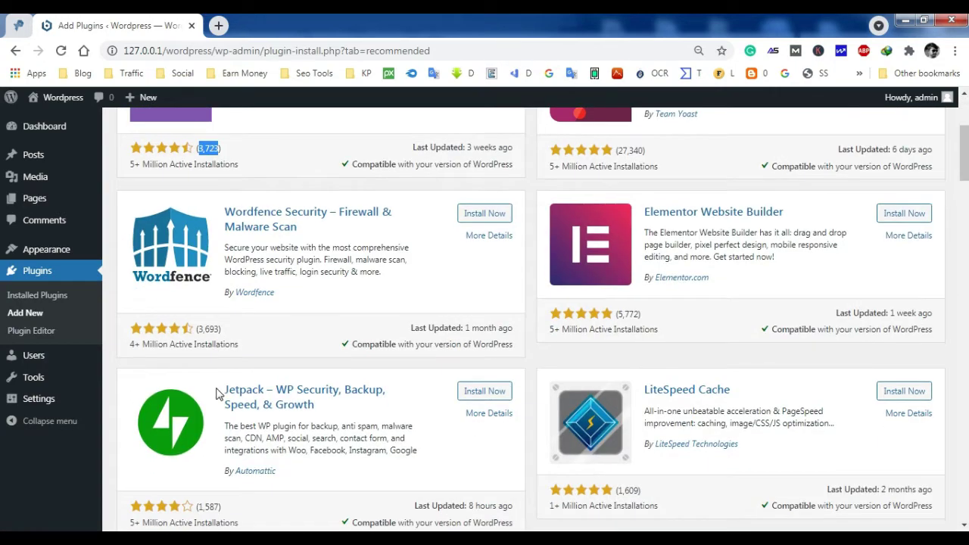
pyautogui.scroll(3, 219, 397)
pyautogui.scroll(-4, 220, 397)
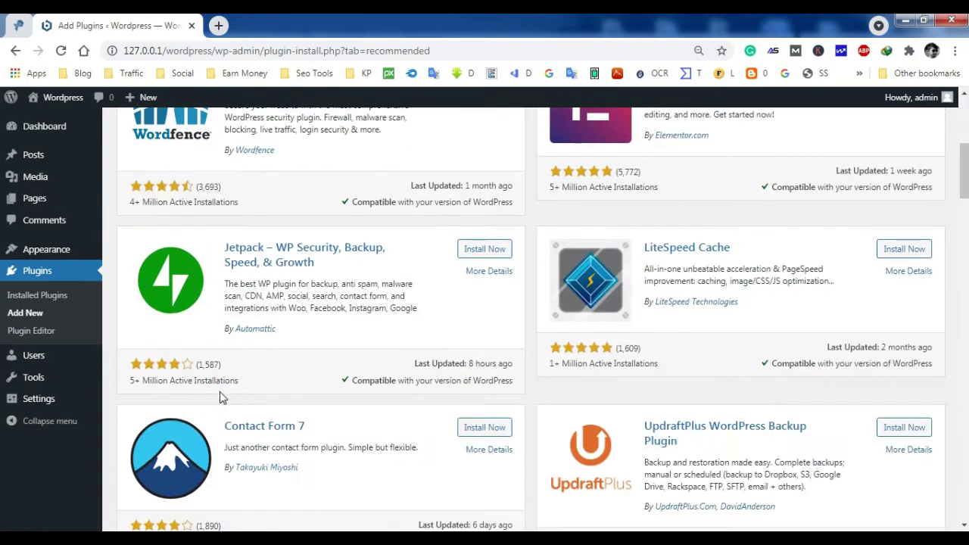
pyautogui.scroll(4, 220, 397)
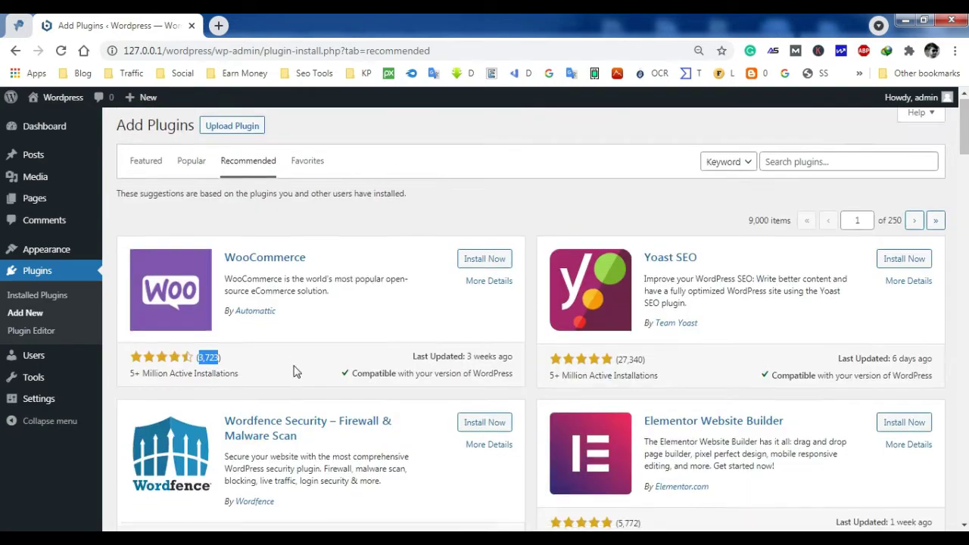
pyautogui.scroll(-3, 295, 375)
pyautogui.scroll(3, 295, 373)
pyautogui.click(381, 233)
pyautogui.scroll(-2, 367, 243)
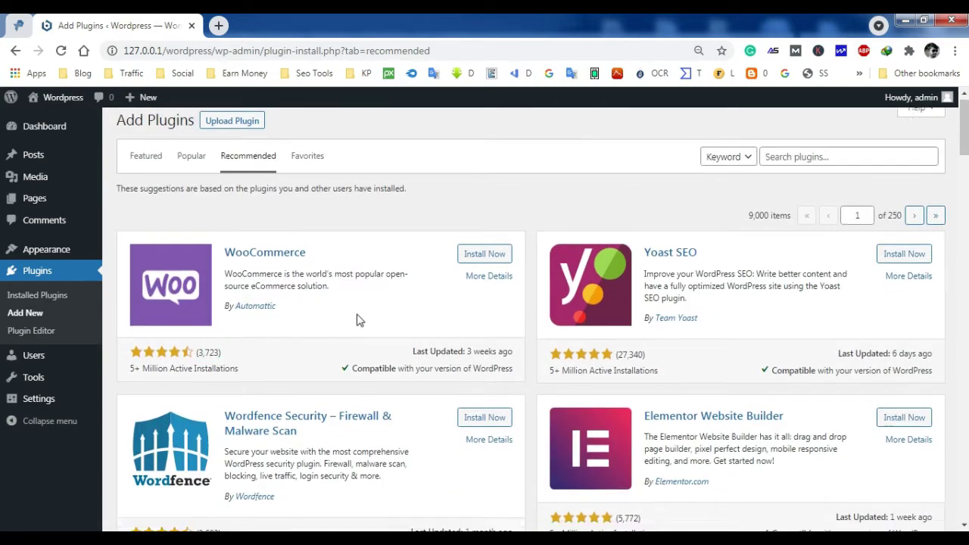
pyautogui.scroll(2, 250, 243)
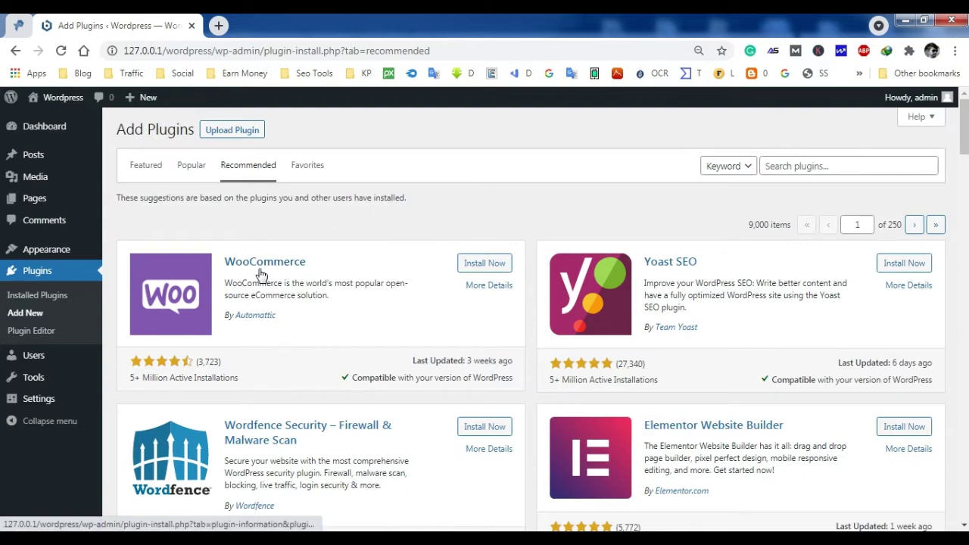
pyautogui.scroll(-4, 261, 275)
pyautogui.scroll(-5, 261, 274)
pyautogui.scroll(4, 264, 280)
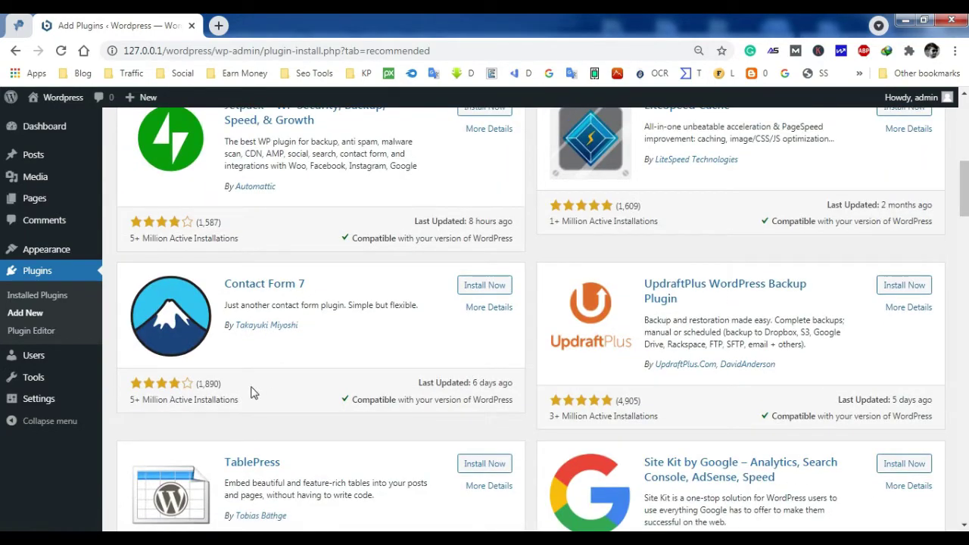
pyautogui.scroll(5, 352, 378)
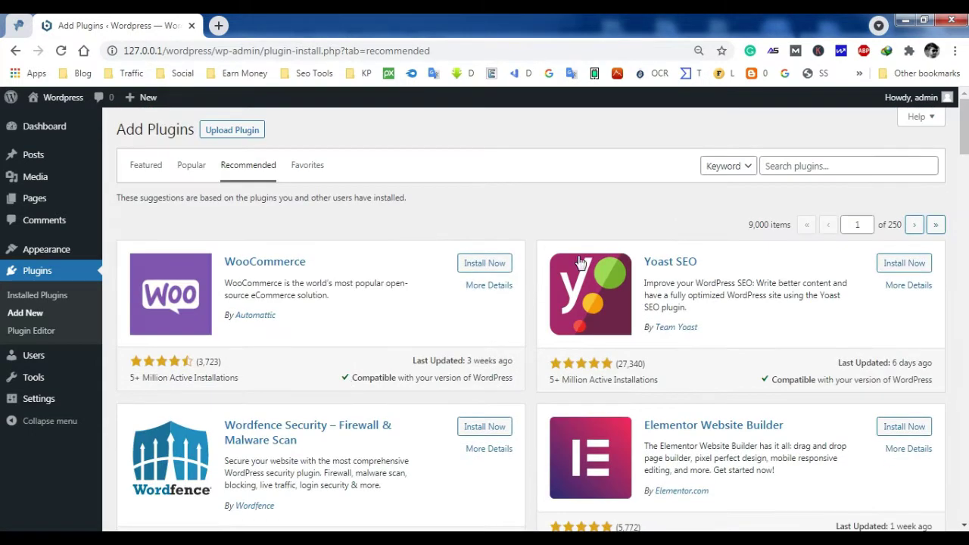
# - Check the available plugin search criteria and browse further through the recommended plugins
pyautogui.click(735, 174)
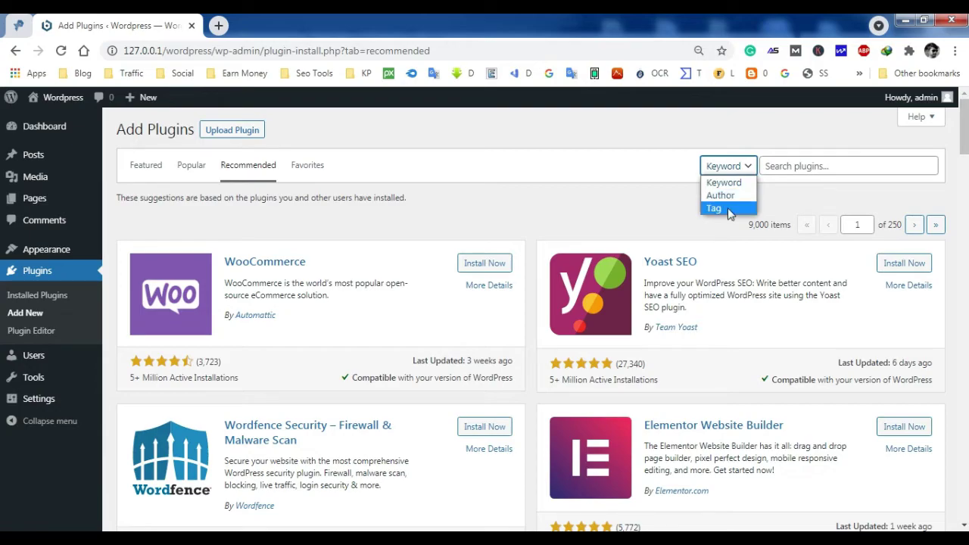
pyautogui.click(747, 168)
pyautogui.scroll(-8, 361, 340)
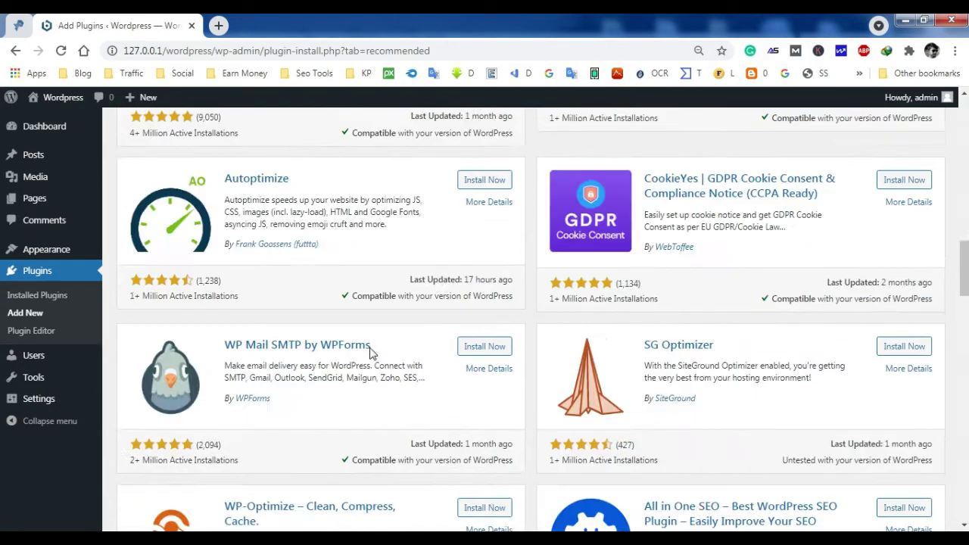
pyautogui.scroll(-10, 371, 353)
pyautogui.scroll(5, 303, 390)
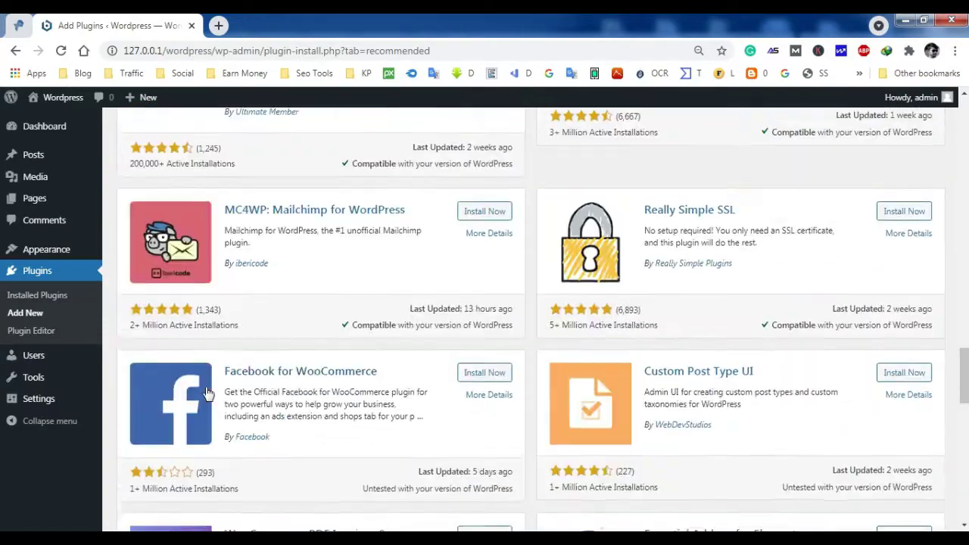
pyautogui.scroll(10, 208, 394)
# - Return to the featured plugins and list the plugins with the popular tag "elementor"
pyautogui.click(144, 164)
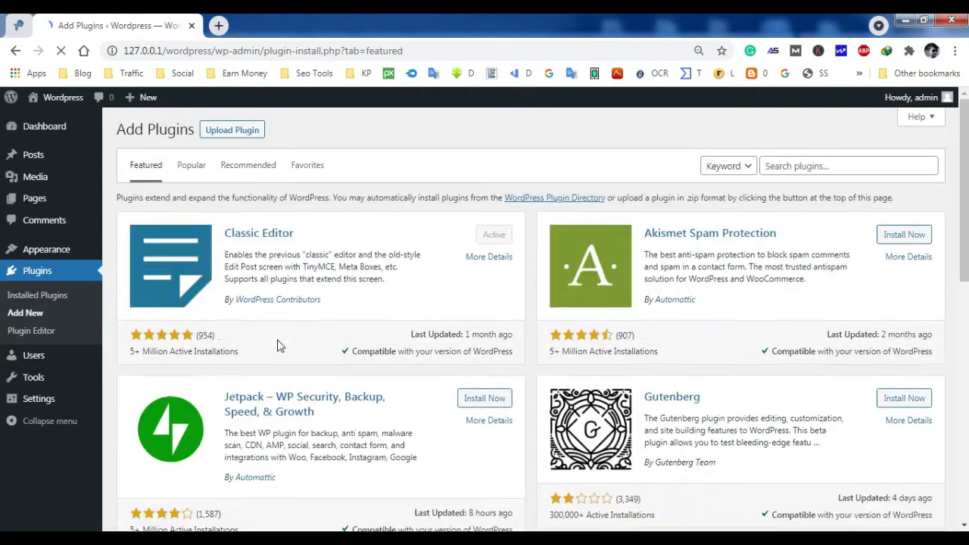
pyautogui.scroll(-15, 277, 346)
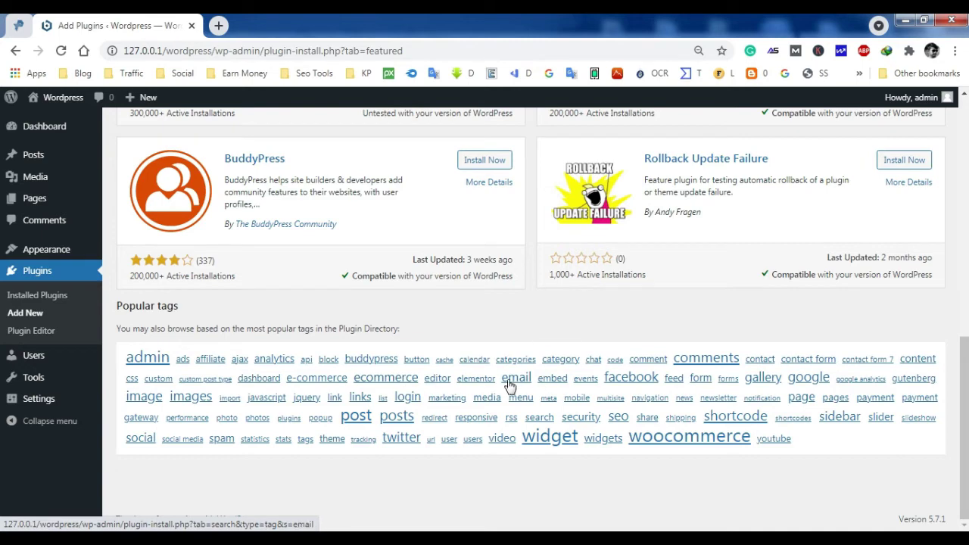
pyautogui.click(474, 379)
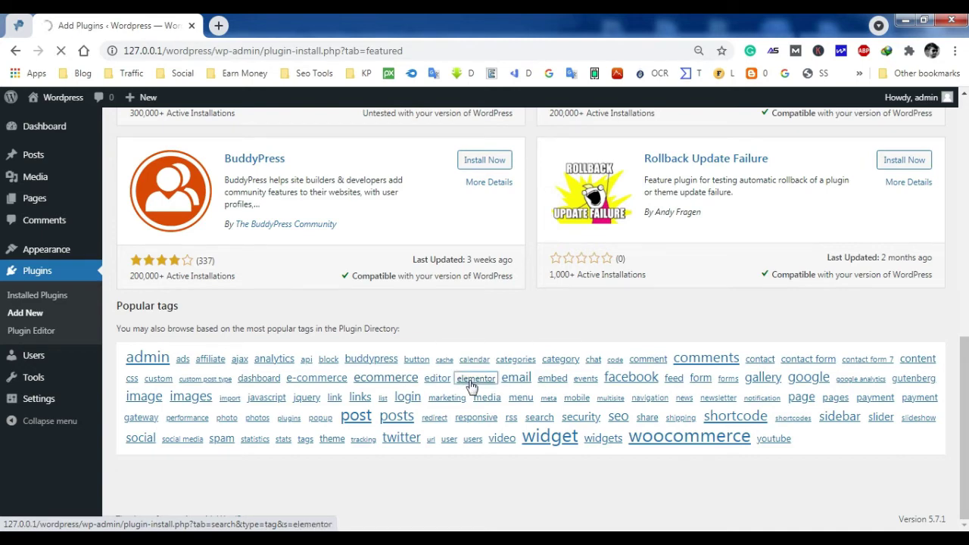
pyautogui.scroll(7, 471, 386)
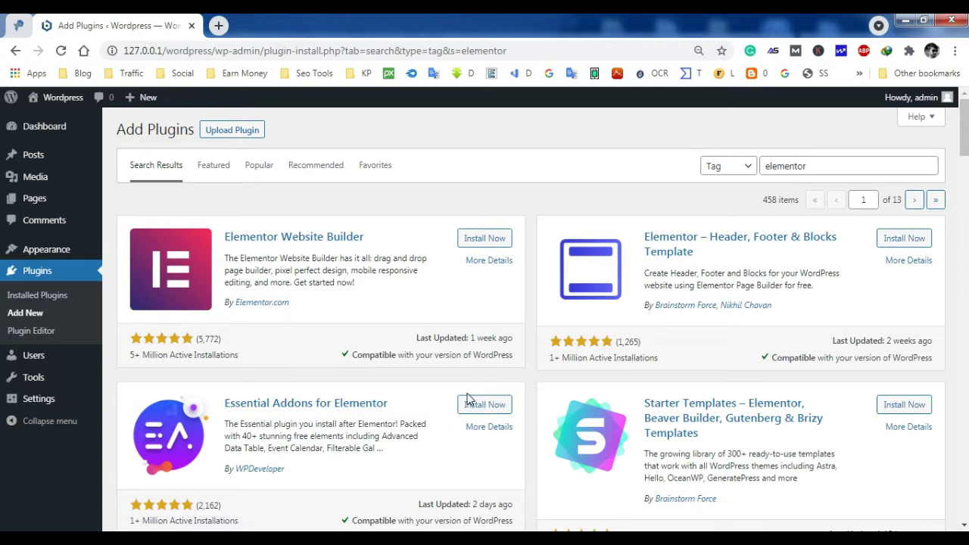
# - Examine the number of ratings for Elementor Website Builder and look through the other plugins tagged elementor
pyautogui.scroll(-1, 467, 396)
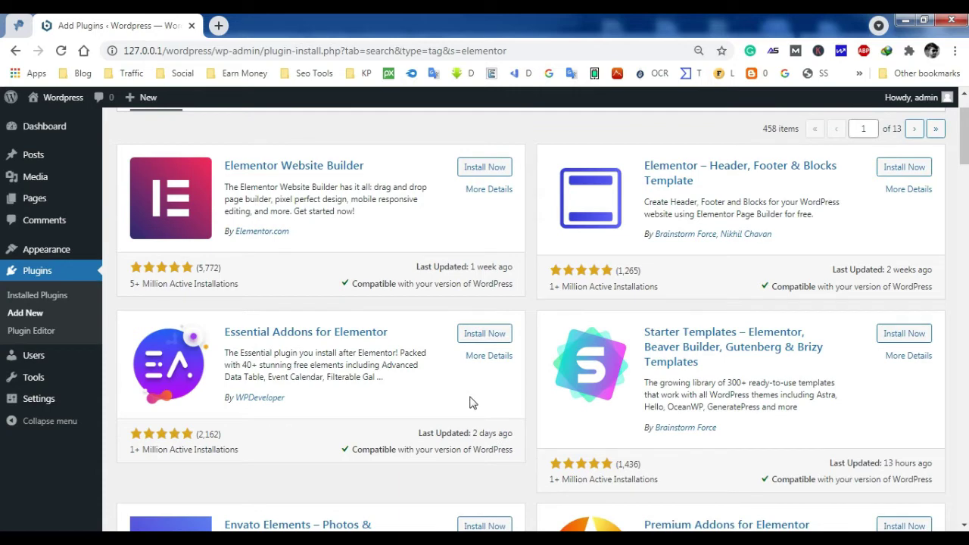
pyautogui.scroll(1, 470, 402)
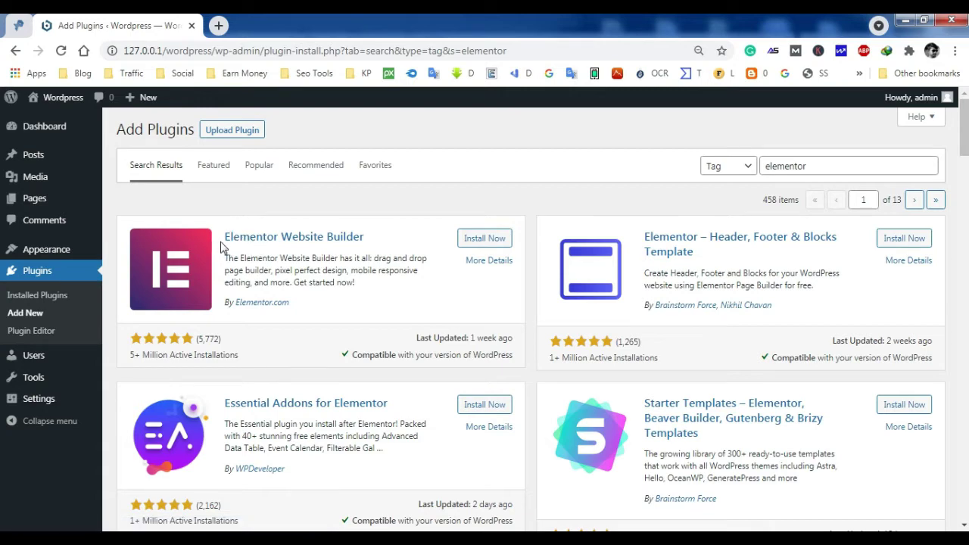
pyautogui.doubleClick(201, 340)
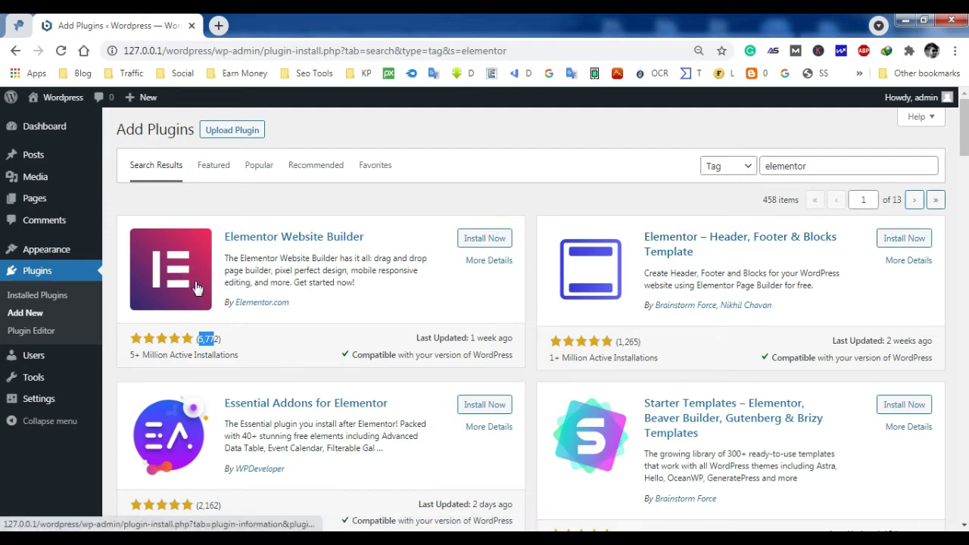
pyautogui.scroll(-4, 232, 293)
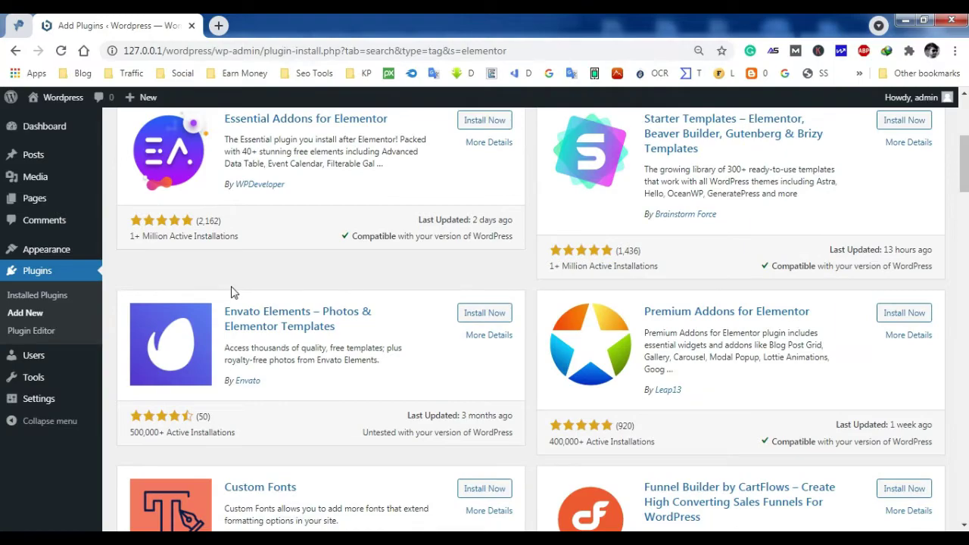
# - Browse the full first page of plugins tagged elementor, comparing their ratings, active installations and compatibility
pyautogui.scroll(-14, 232, 293)
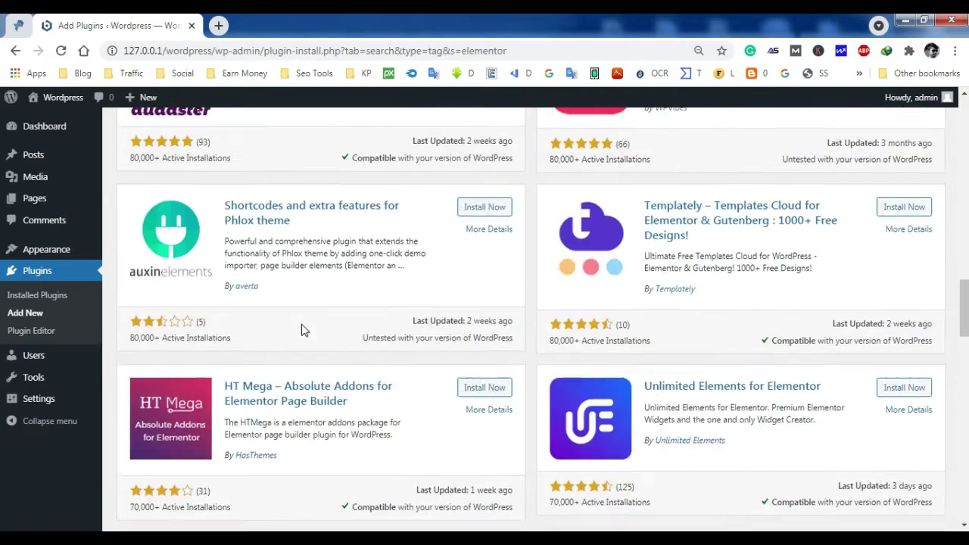
pyautogui.scroll(-15, 302, 329)
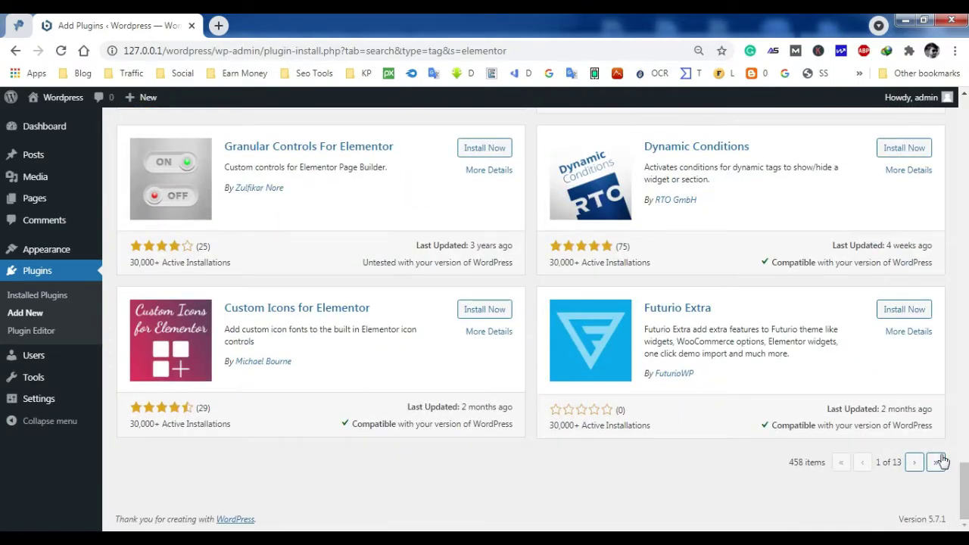
pyautogui.scroll(20, 886, 318)
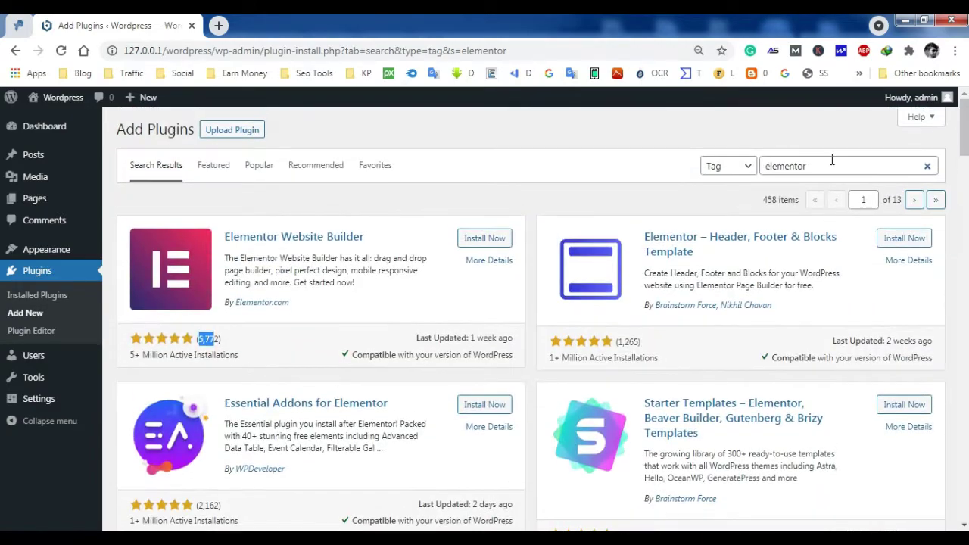
pyautogui.scroll(-15, 688, 325)
pyautogui.scroll(8, 688, 328)
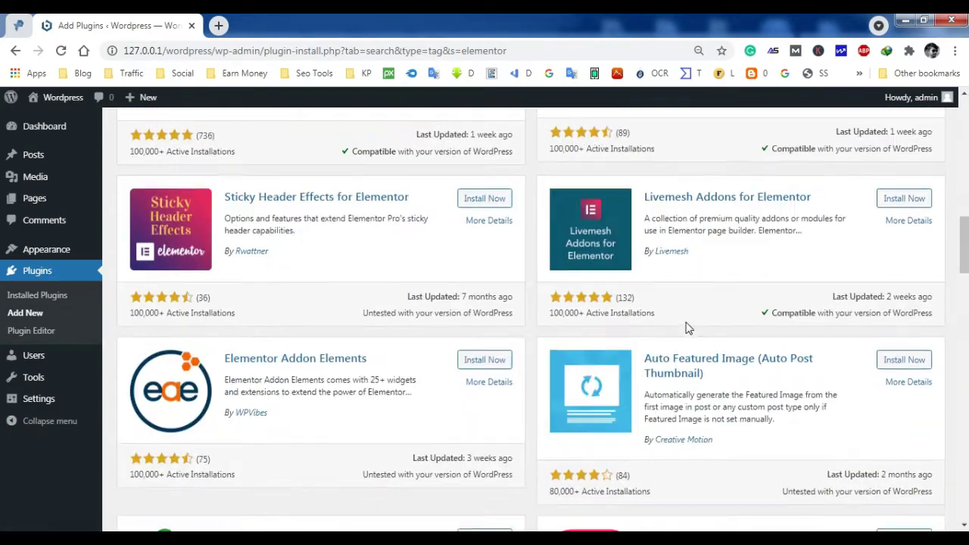
pyautogui.scroll(8, 688, 326)
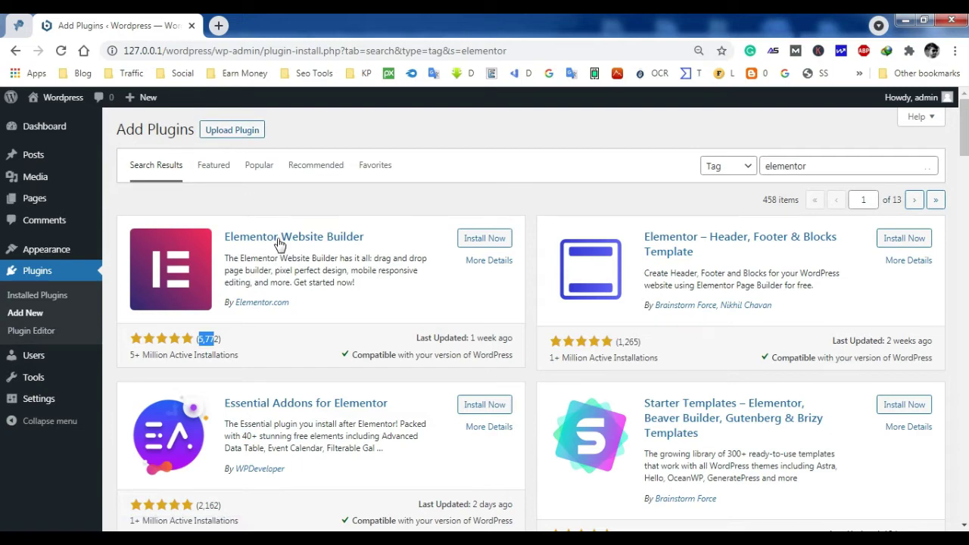
# - Open the details of Elementor Website Builder, read through the whole description and close the details
pyautogui.click(340, 241)
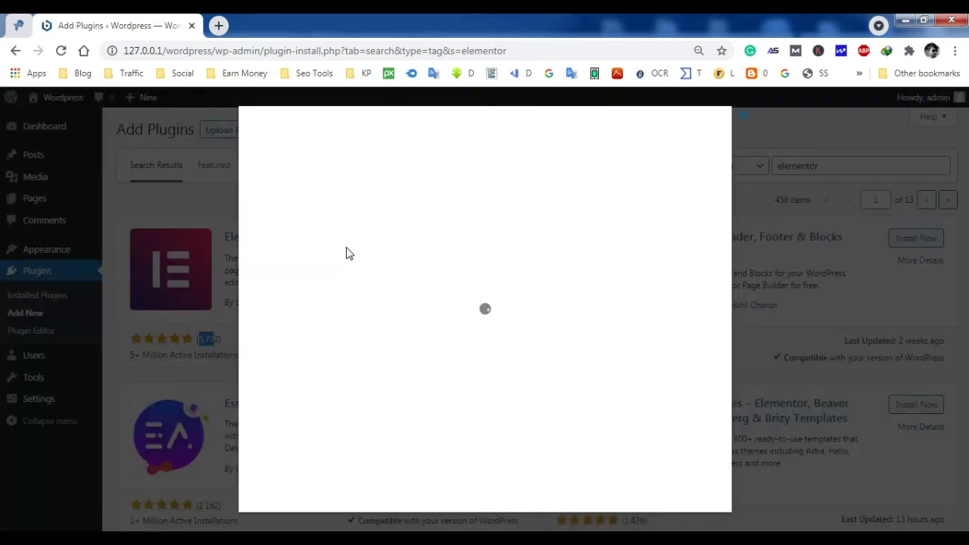
pyautogui.scroll(-10, 347, 251)
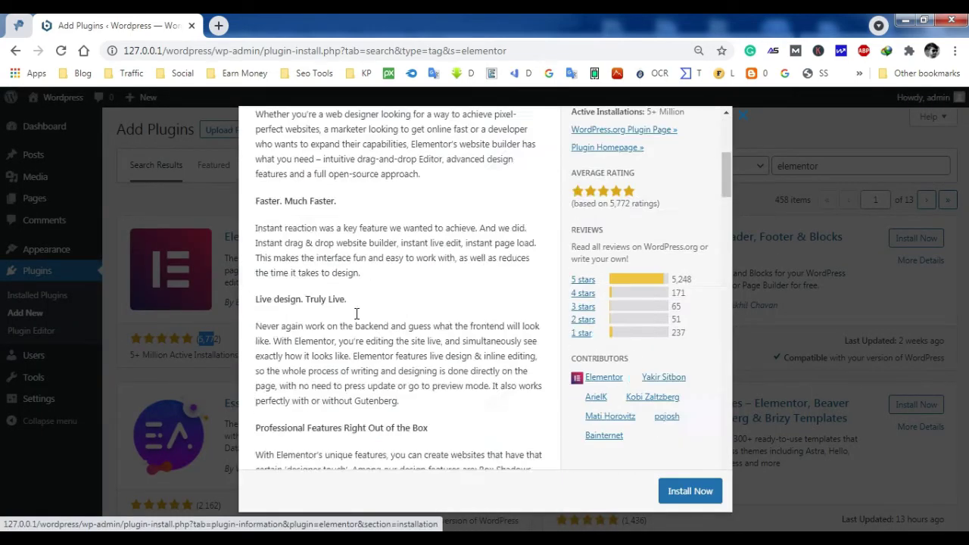
pyautogui.scroll(-20, 356, 321)
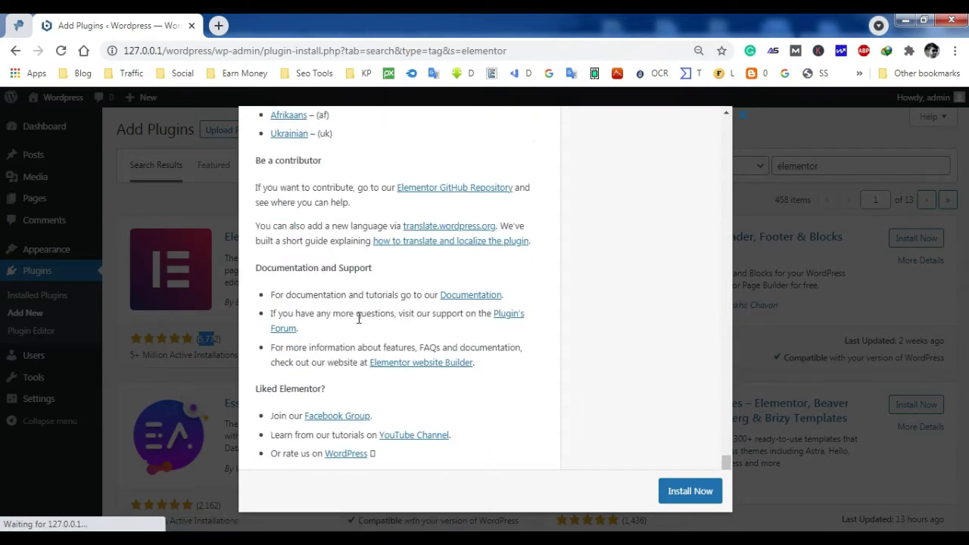
pyautogui.scroll(20, 360, 318)
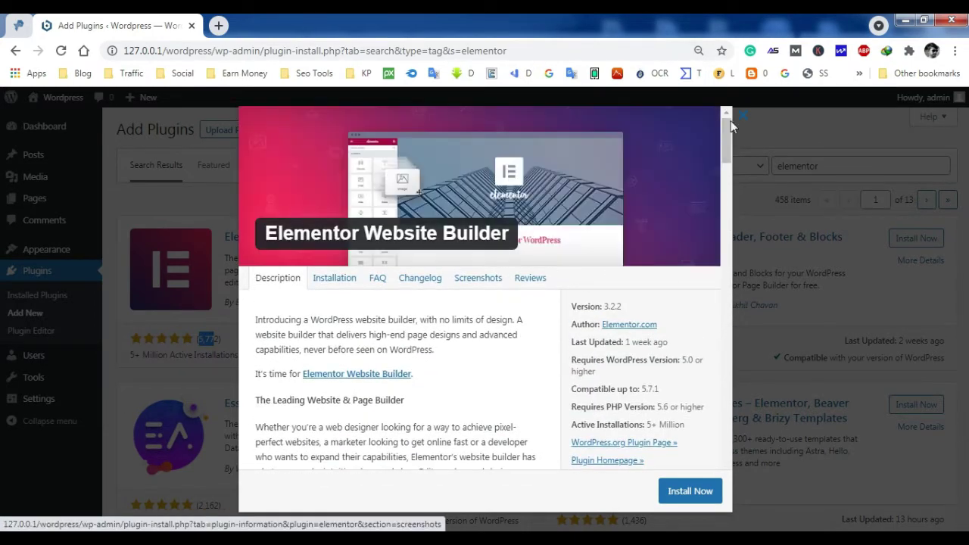
pyautogui.click(750, 119)
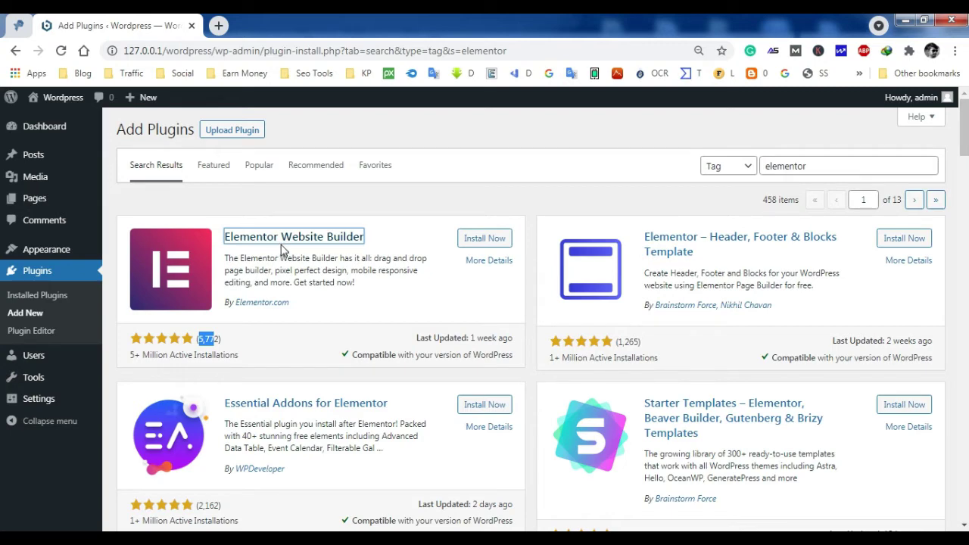
# - Install the Elementor Website Builder plugin from the elementor search results
pyautogui.scroll(-3, 287, 246)
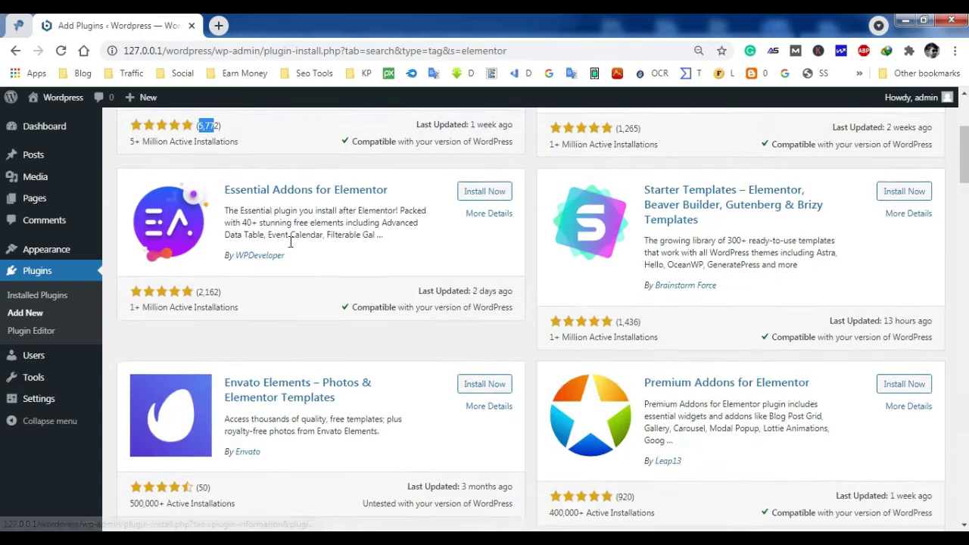
pyautogui.scroll(3, 290, 243)
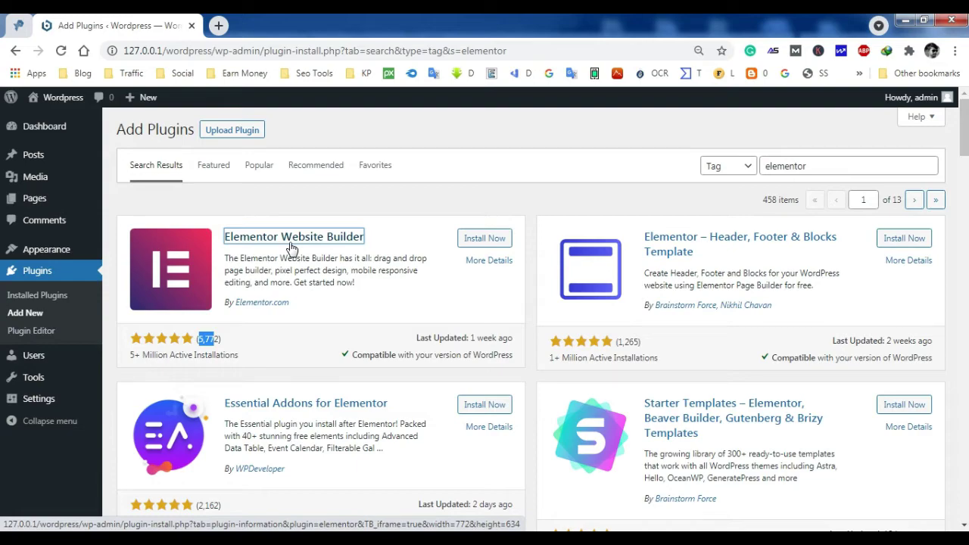
pyautogui.scroll(-12, 311, 254)
pyautogui.scroll(9, 313, 255)
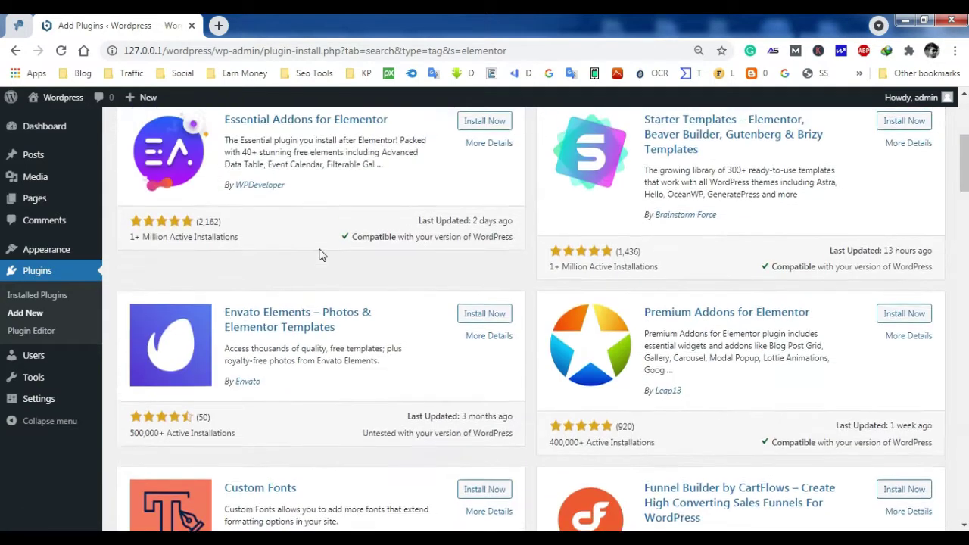
pyautogui.scroll(4, 319, 255)
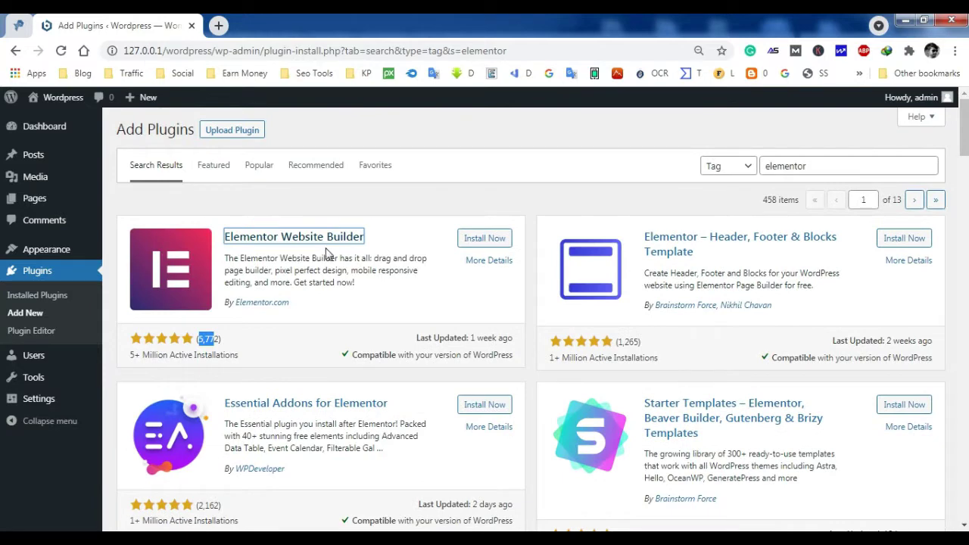
pyautogui.scroll(-3, 311, 383)
pyautogui.scroll(3, 311, 383)
pyautogui.click(472, 241)
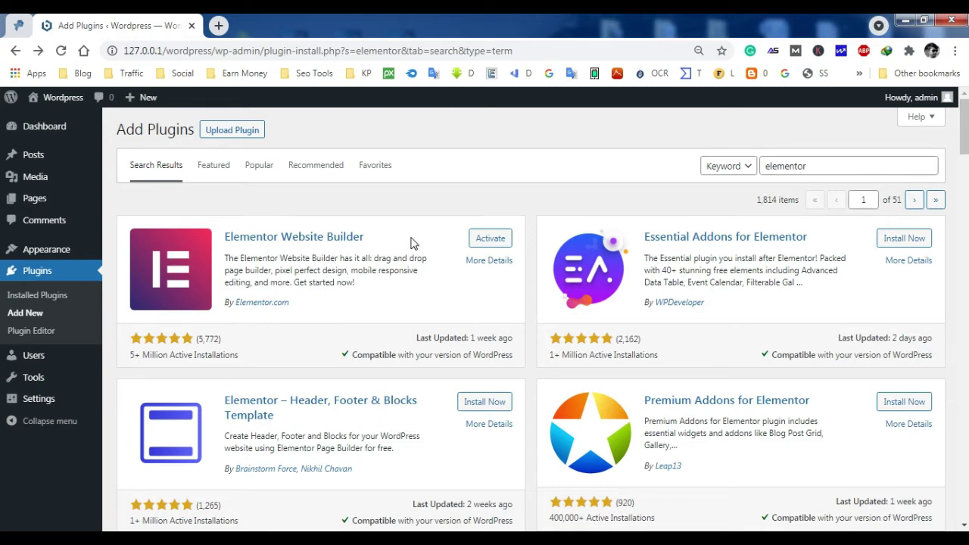
# - Activate Elementor Website Builder and dismiss its Getting Started welcome page
pyautogui.click(492, 240)
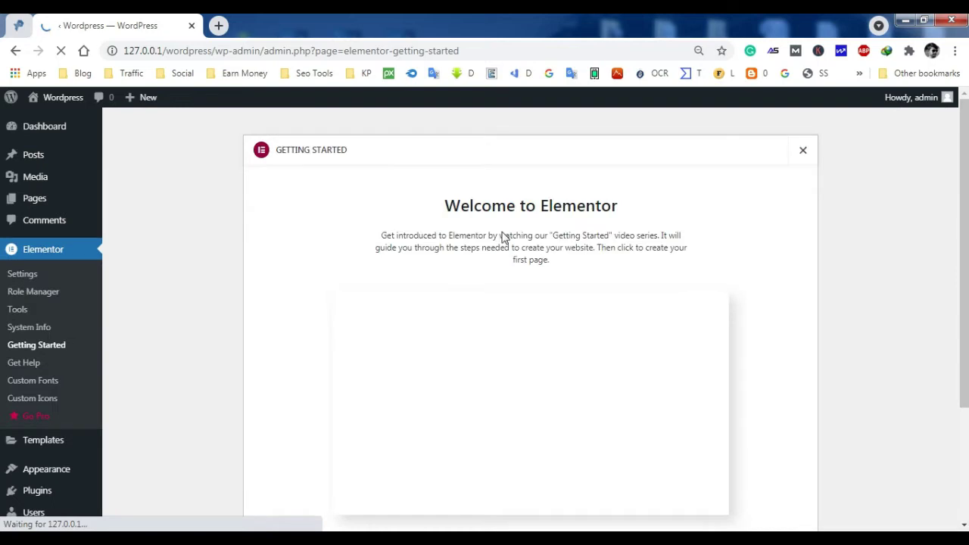
pyautogui.scroll(-2, 483, 270)
pyautogui.scroll(2, 574, 426)
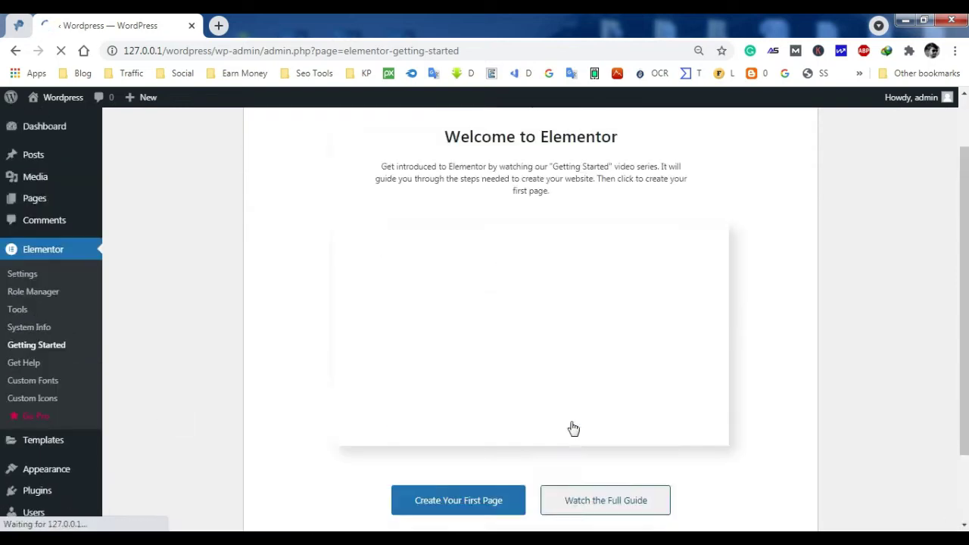
pyautogui.click(802, 150)
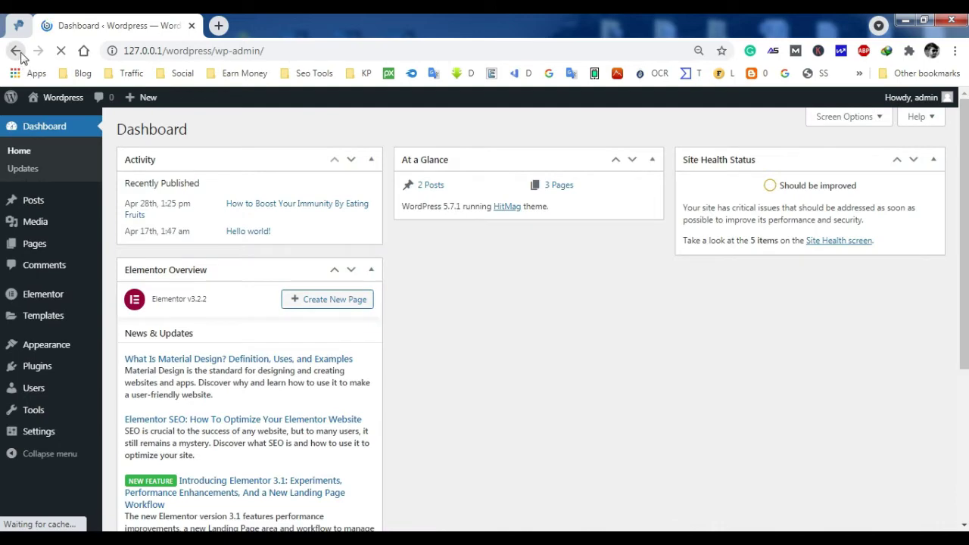
# - Return to the elementor plugin search results and open the details of Elementor Website Builder
pyautogui.click(16, 50)
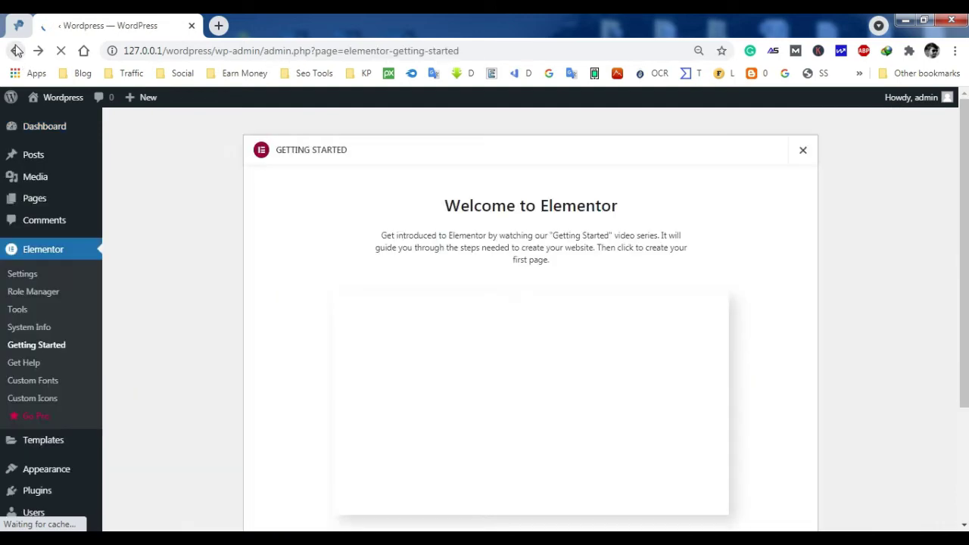
pyautogui.click(16, 50)
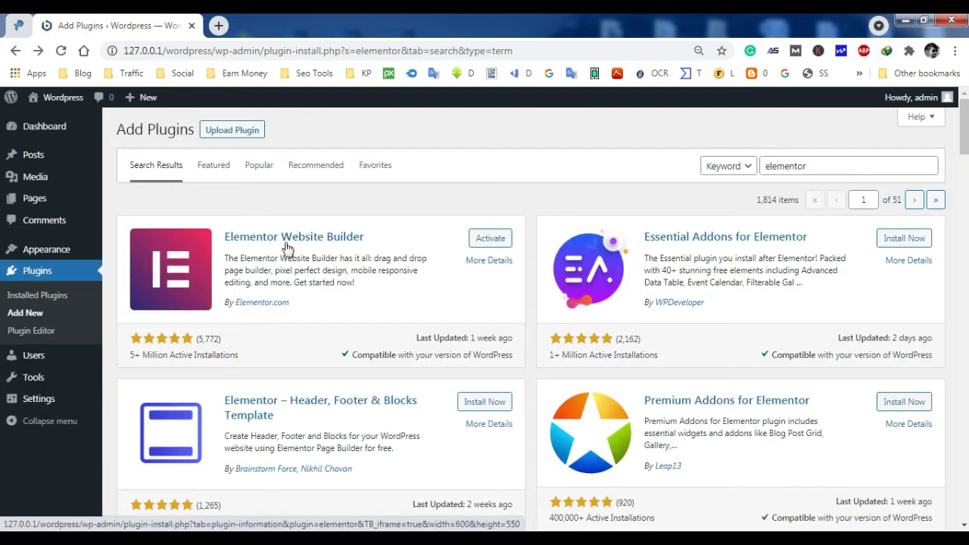
pyautogui.click(294, 240)
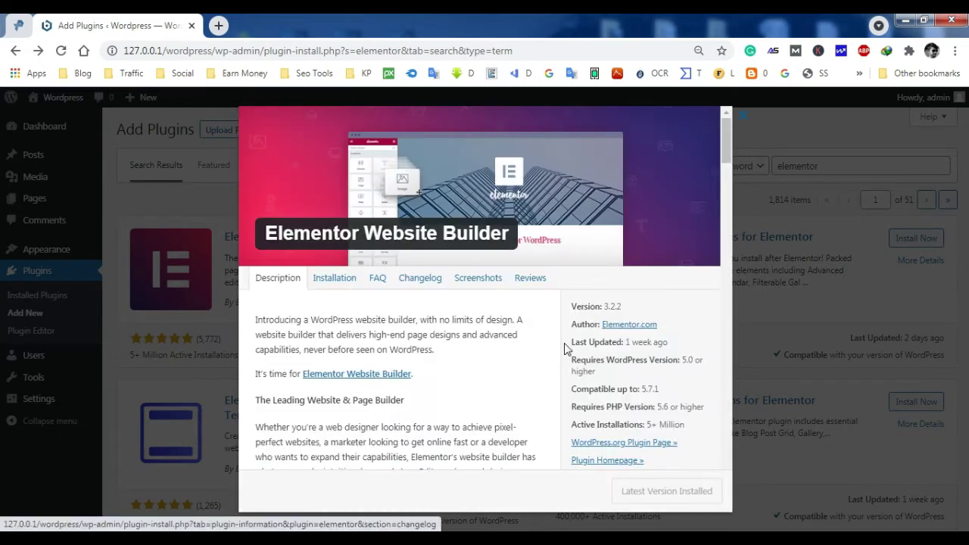
# - Check the WordPress and PHP versions required by Elementor Website Builder, along with its active installations and average rating
pyautogui.scroll(-1, 334, 362)
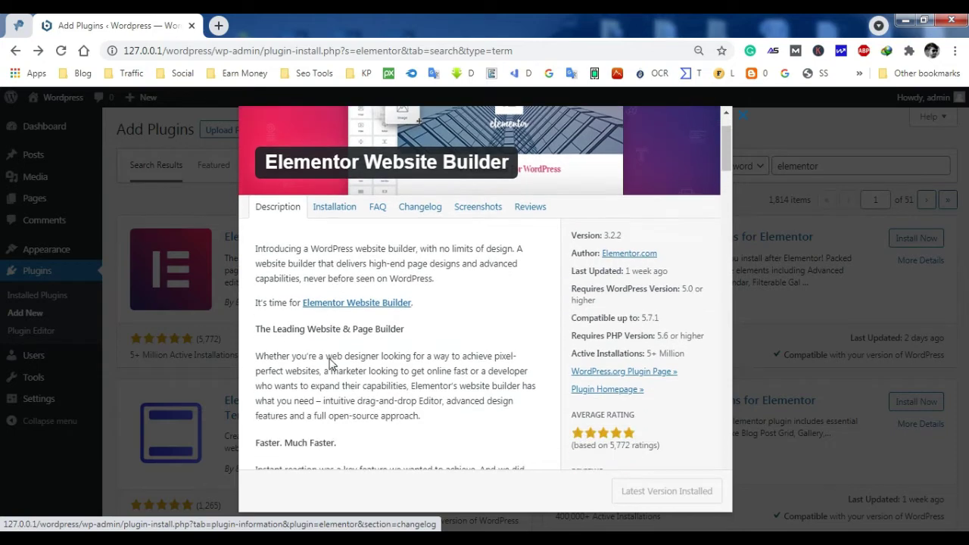
pyautogui.scroll(-1, 333, 358)
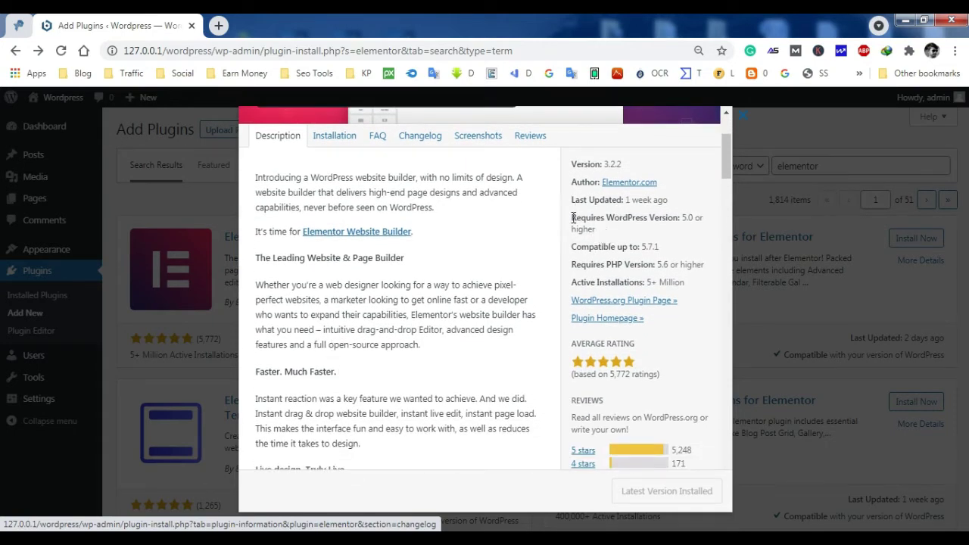
pyautogui.moveTo(573, 217); pyautogui.dragTo(701, 218)
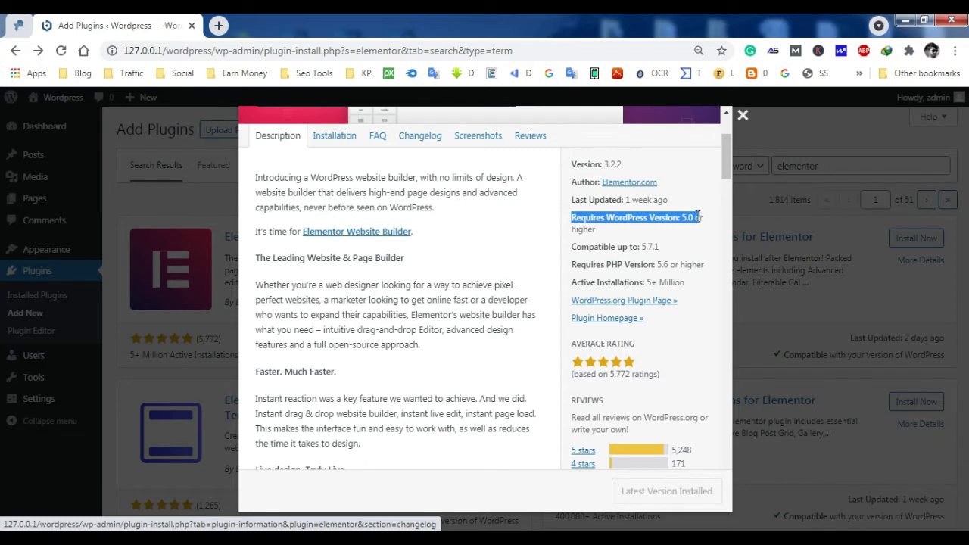
pyautogui.click(698, 217)
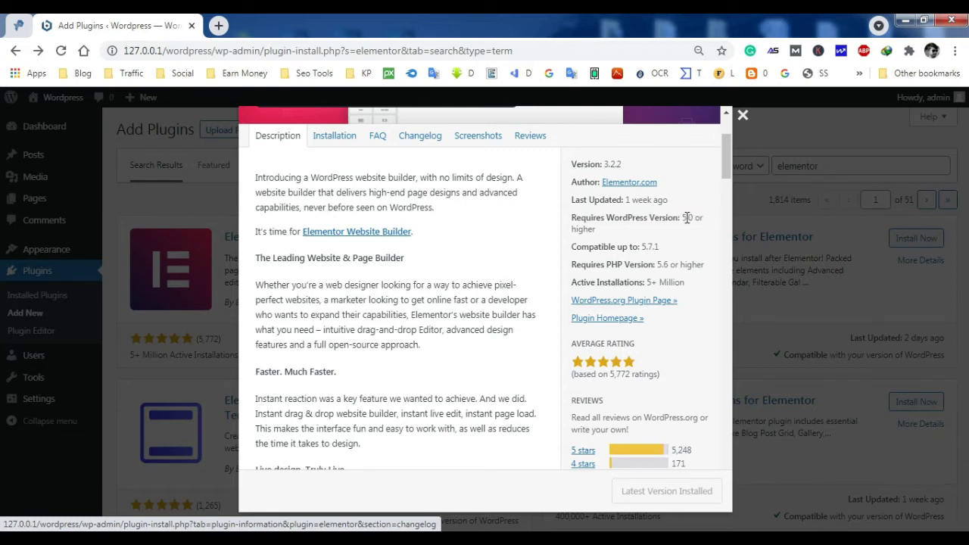
pyautogui.moveTo(682, 217); pyautogui.dragTo(702, 218)
pyautogui.moveTo(573, 266); pyautogui.dragTo(674, 265)
pyautogui.click(674, 265)
pyautogui.scroll(-1, 681, 258)
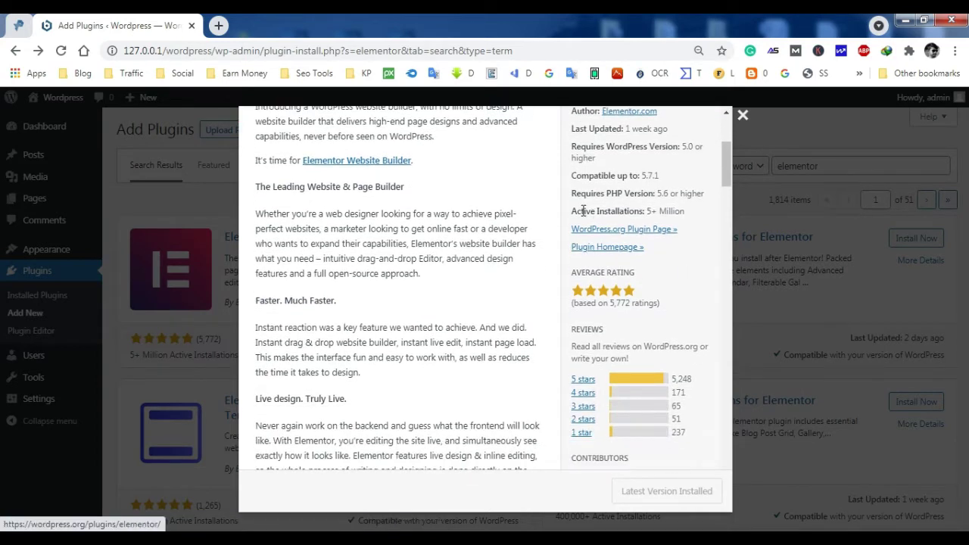
pyautogui.scroll(2, 581, 213)
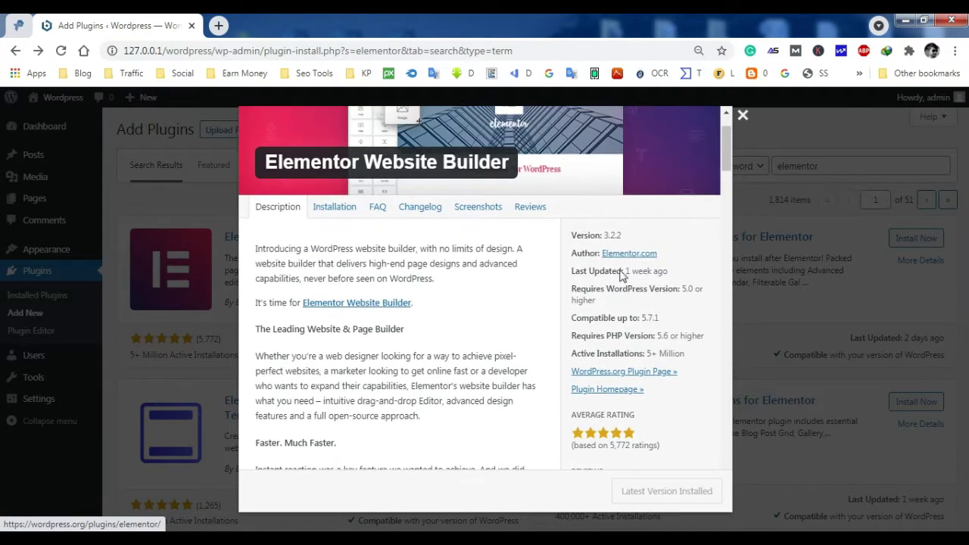
# - Read through Elementor Website Builder's description, from its features to the documentation and support section
pyautogui.scroll(-10, 465, 361)
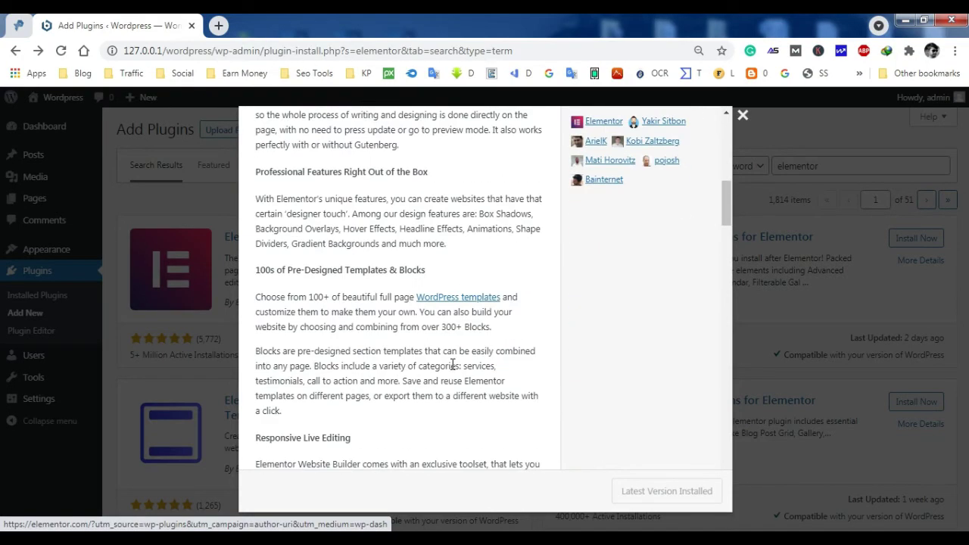
pyautogui.scroll(-5, 453, 364)
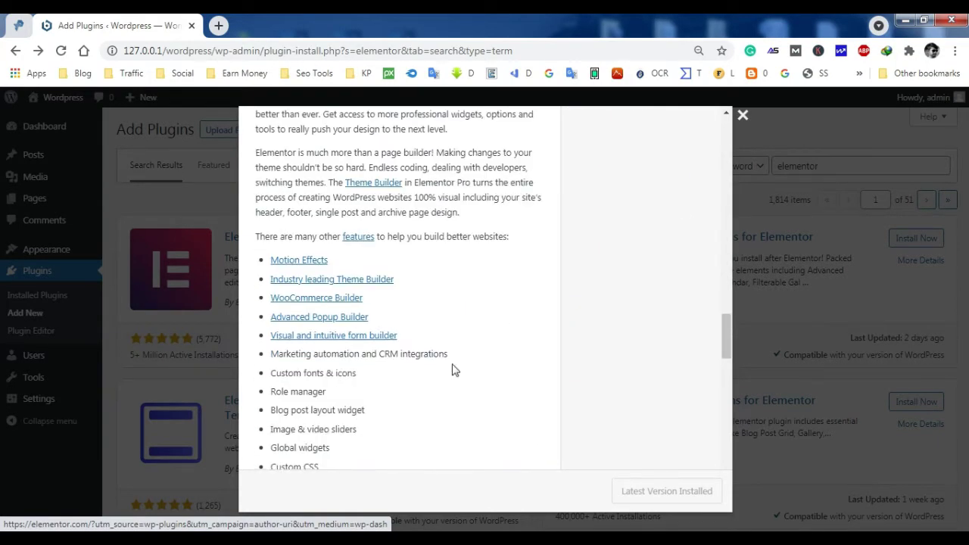
pyautogui.scroll(-8, 453, 364)
pyautogui.scroll(-2, 454, 367)
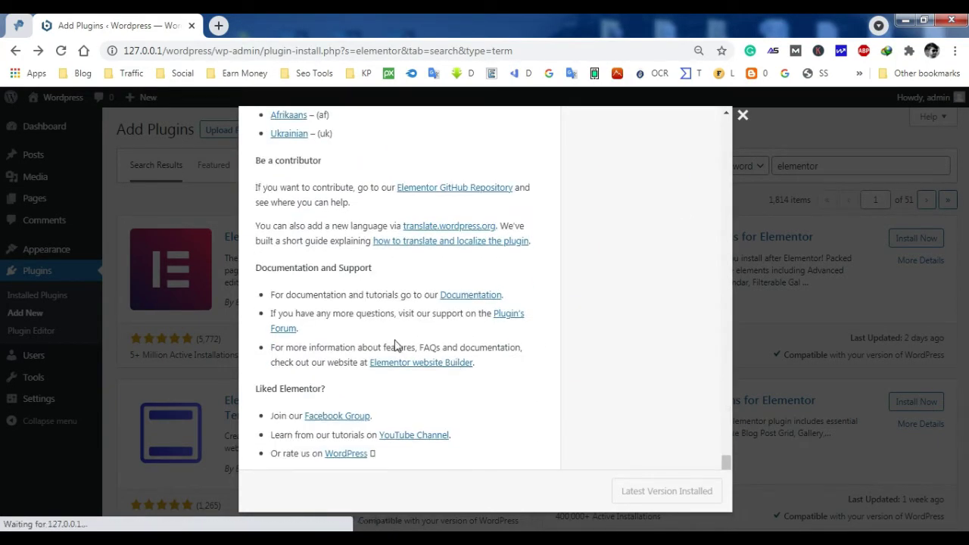
pyautogui.scroll(12, 395, 346)
pyautogui.scroll(15, 395, 346)
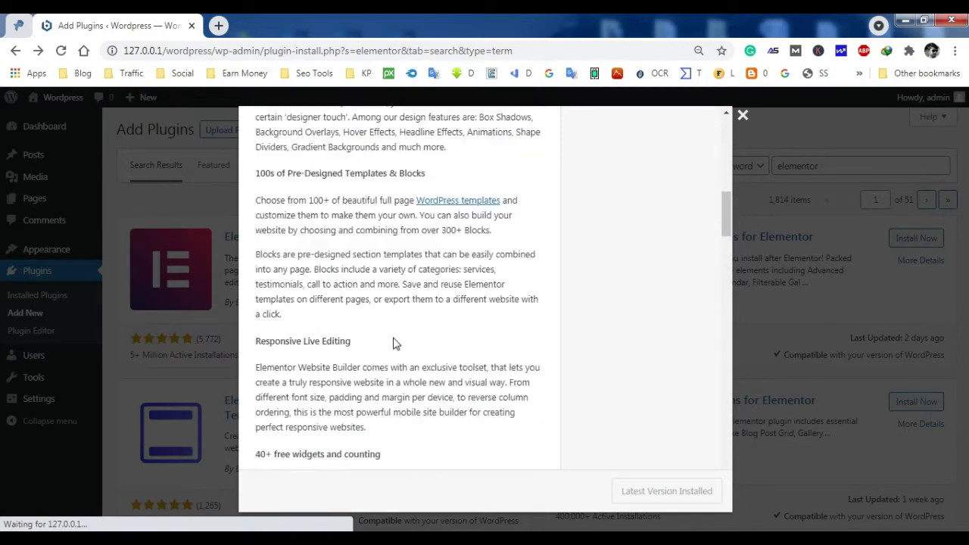
# - Examine the minimum WordPress, PHP and MySQL versions in Elementor Website Builder's installation notes
pyautogui.click(332, 282)
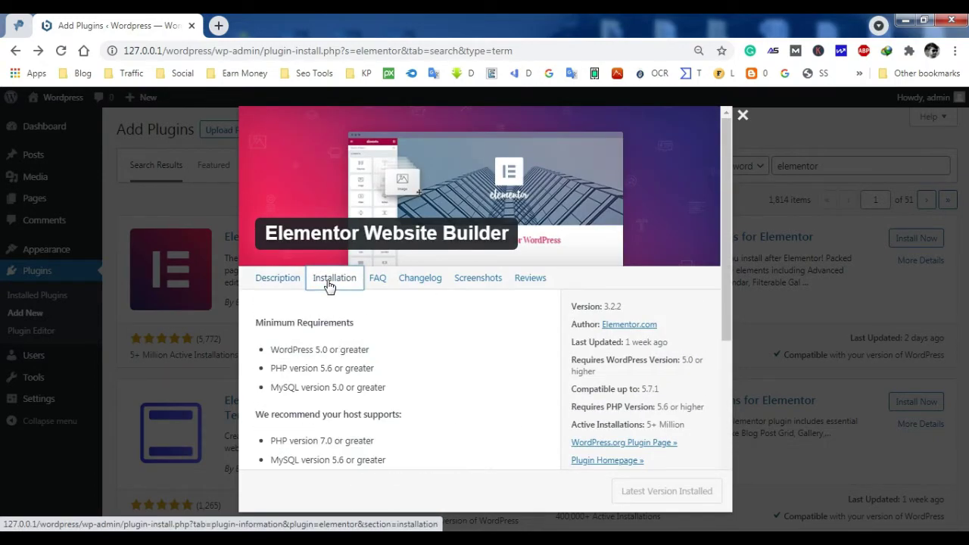
pyautogui.scroll(-2, 339, 335)
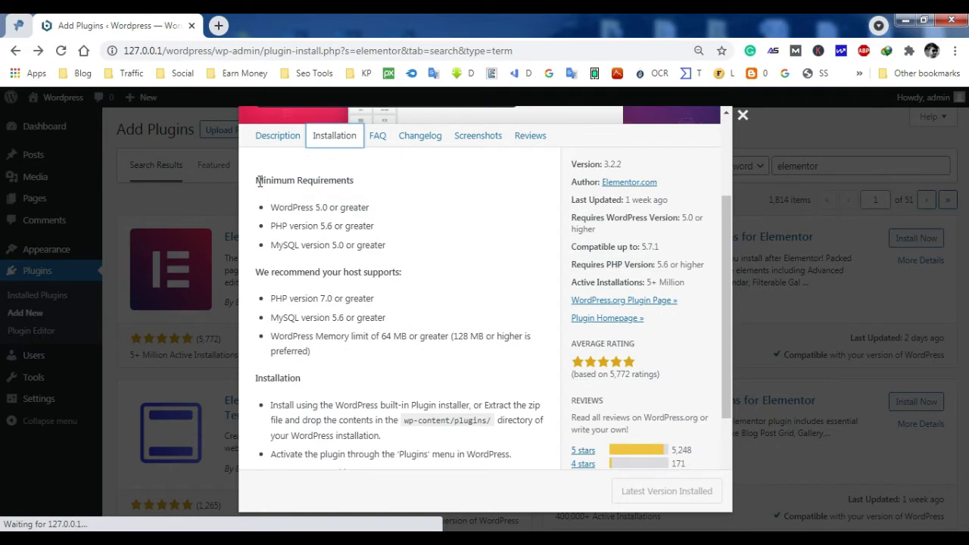
pyautogui.moveTo(272, 208); pyautogui.dragTo(388, 210)
pyautogui.moveTo(271, 226); pyautogui.dragTo(389, 229)
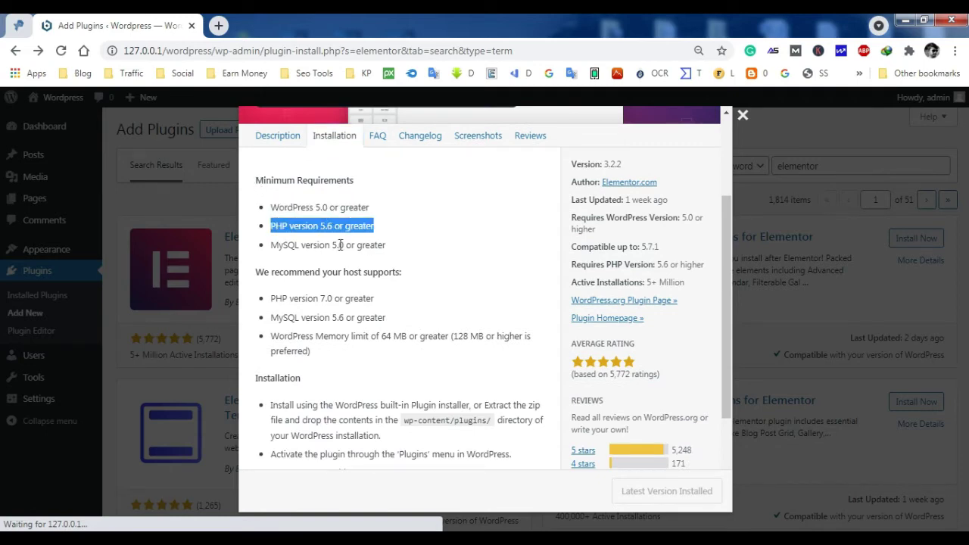
pyautogui.moveTo(272, 244); pyautogui.dragTo(420, 248)
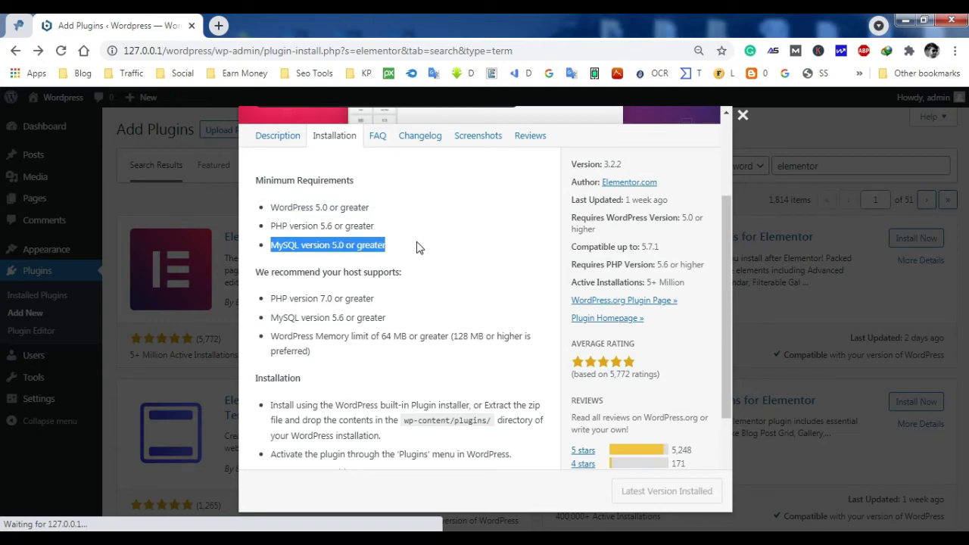
# - Examine the recommended host setup and installation instructions of Elementor Website Builder, including the wp-content/plugins/ directory
pyautogui.scroll(-1, 371, 317)
pyautogui.moveTo(255, 201); pyautogui.dragTo(403, 203)
pyautogui.scroll(-1, 337, 318)
pyautogui.moveTo(271, 255); pyautogui.dragTo(463, 256)
pyautogui.click(387, 290)
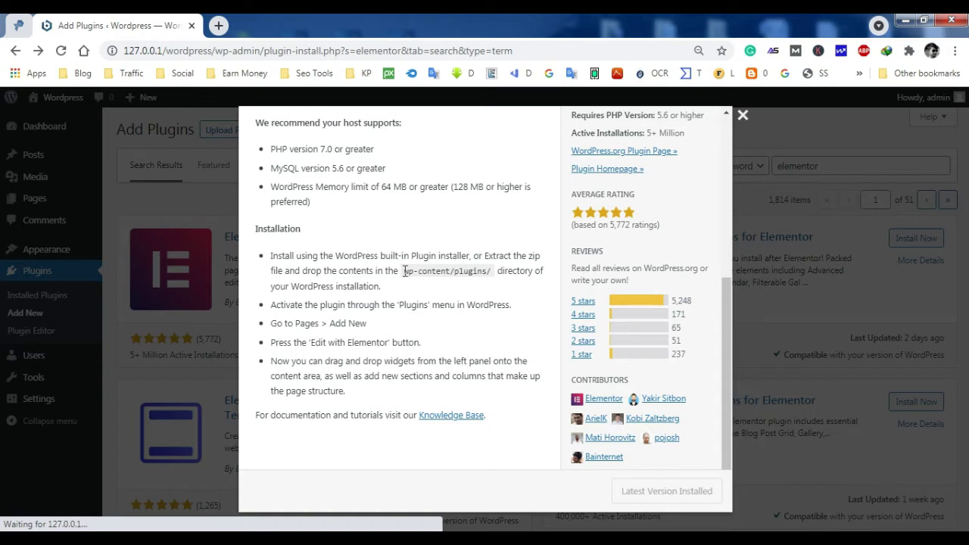
pyautogui.moveTo(405, 271); pyautogui.dragTo(493, 270)
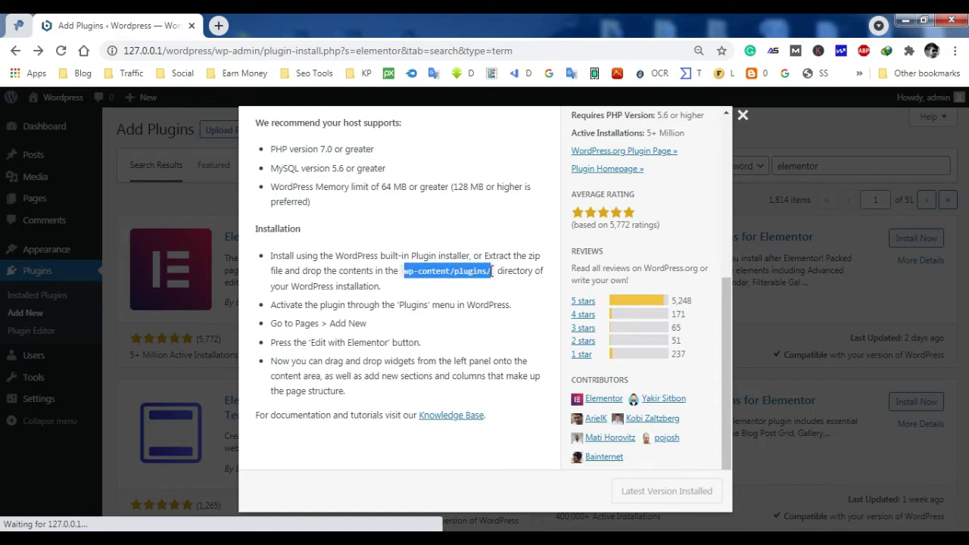
pyautogui.moveTo(405, 271); pyautogui.dragTo(458, 274)
pyautogui.doubleClick(471, 271)
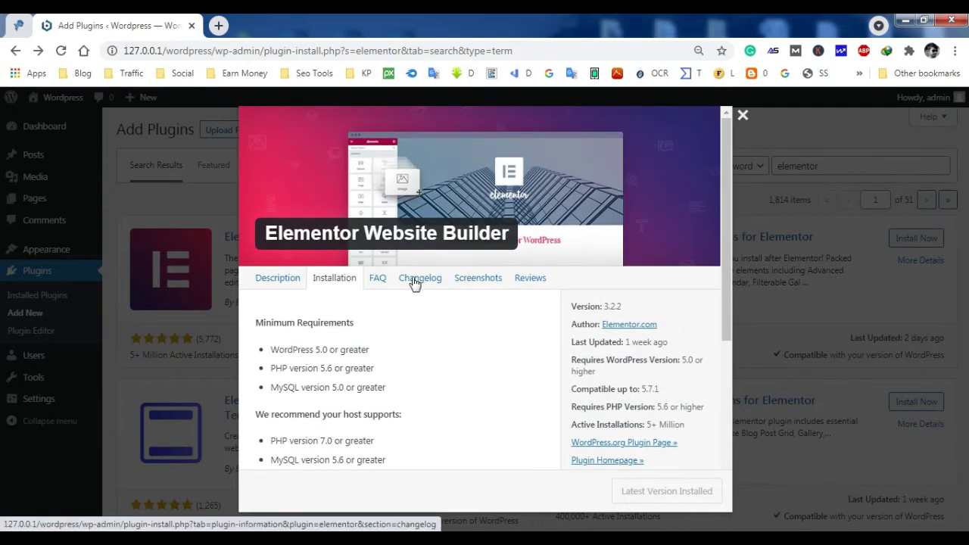
# - Look through Elementor Website Builder's FAQ and screenshots, and check when the plugin was last updated
pyautogui.click(442, 281)
pyautogui.click(383, 281)
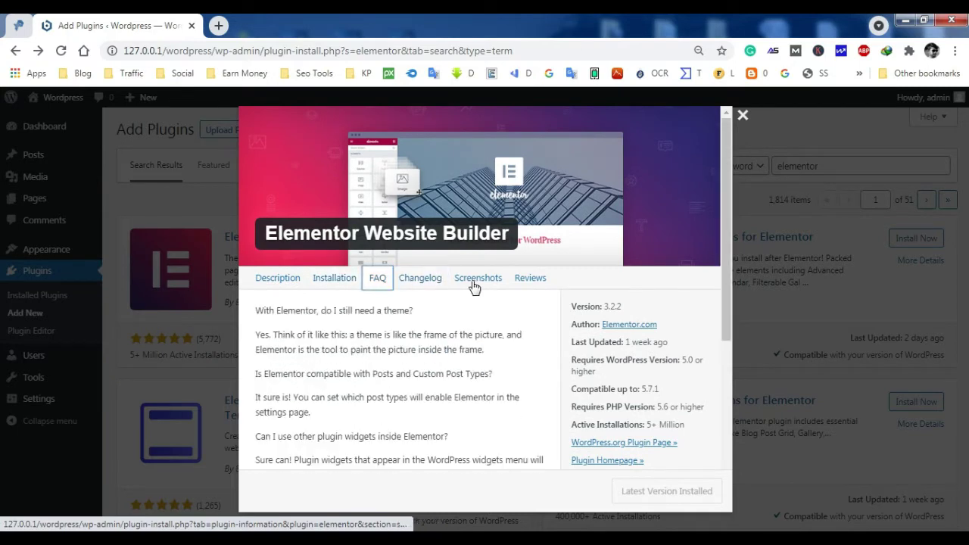
pyautogui.click(475, 283)
pyautogui.press('Tab')
pyautogui.press('Return')
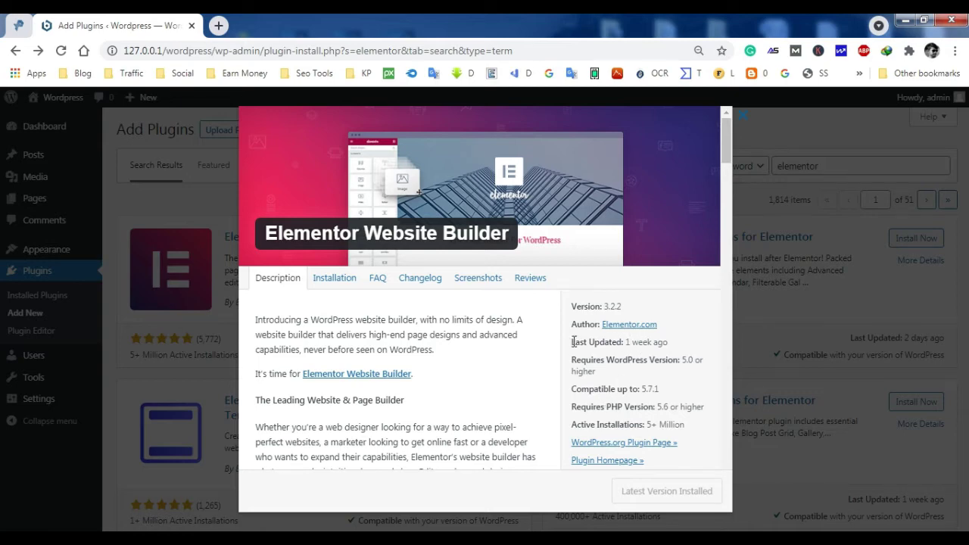
pyautogui.moveTo(573, 342); pyautogui.dragTo(664, 345)
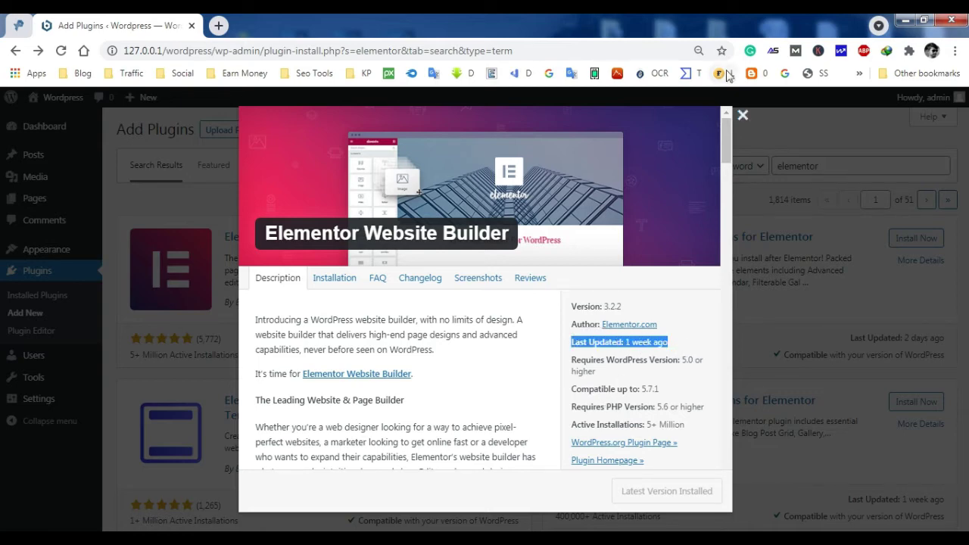
# - Close the plugin details and browse the first page of elementor search results, ending at the featured plugins
pyautogui.click(743, 115)
pyautogui.scroll(-10, 579, 304)
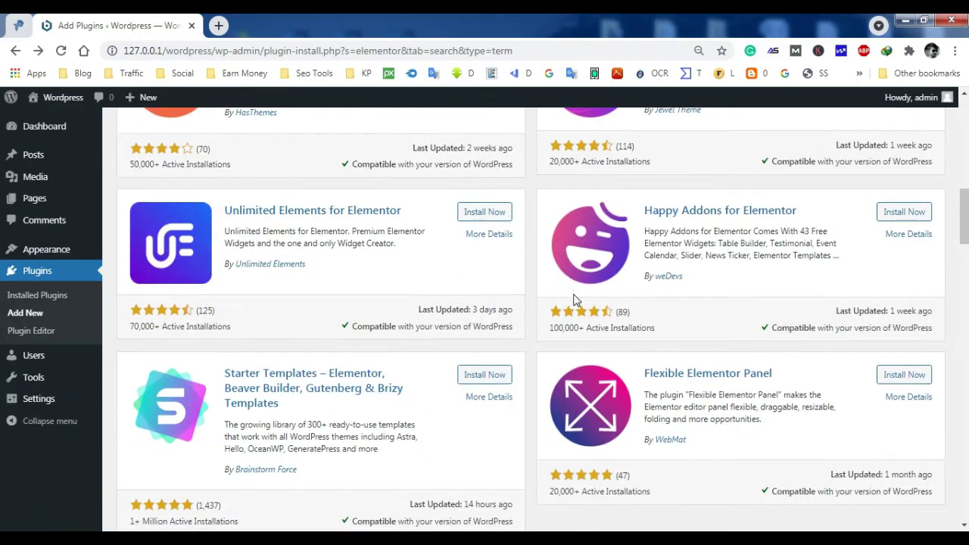
pyautogui.scroll(-7, 573, 300)
pyautogui.scroll(-5, 574, 300)
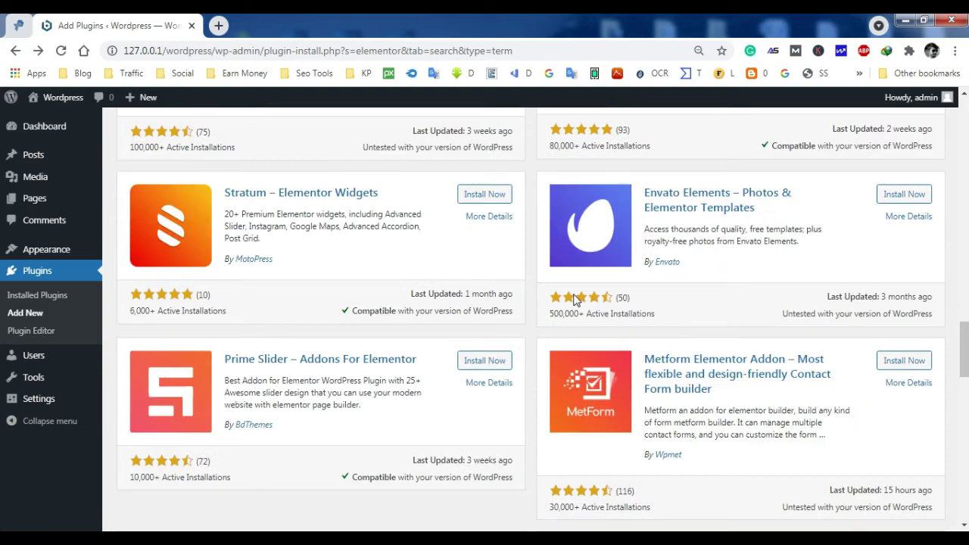
pyautogui.scroll(-5, 579, 303)
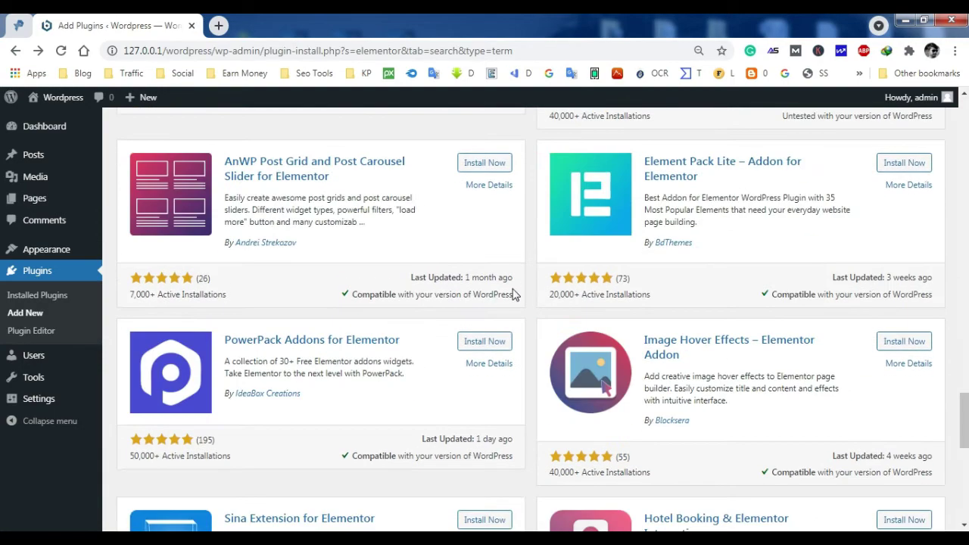
pyautogui.scroll(-8, 500, 313)
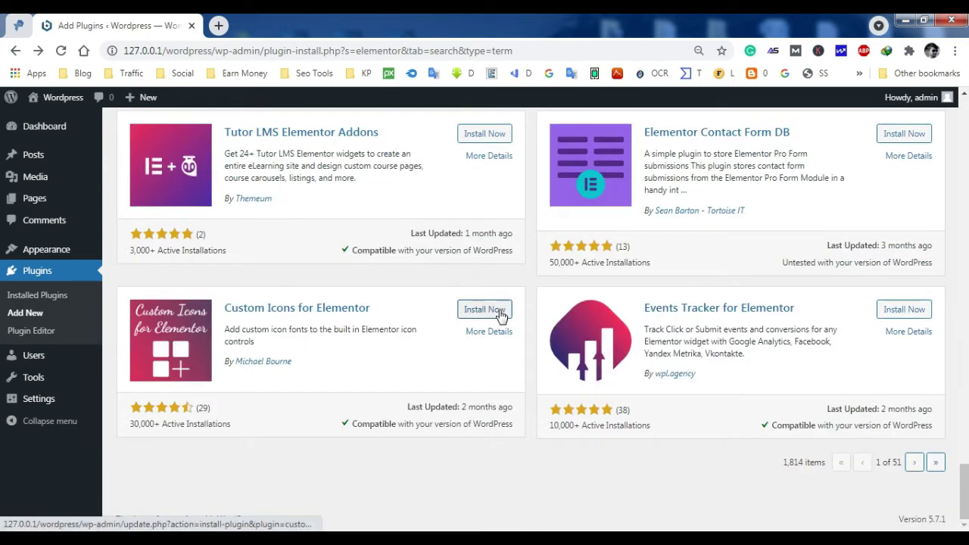
pyautogui.scroll(5, 502, 313)
pyautogui.scroll(15, 574, 386)
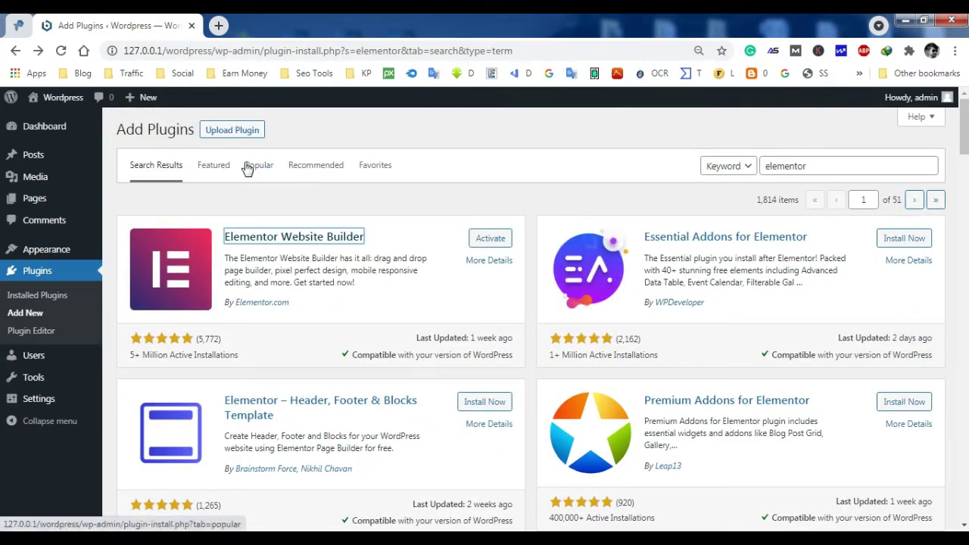
pyautogui.click(219, 168)
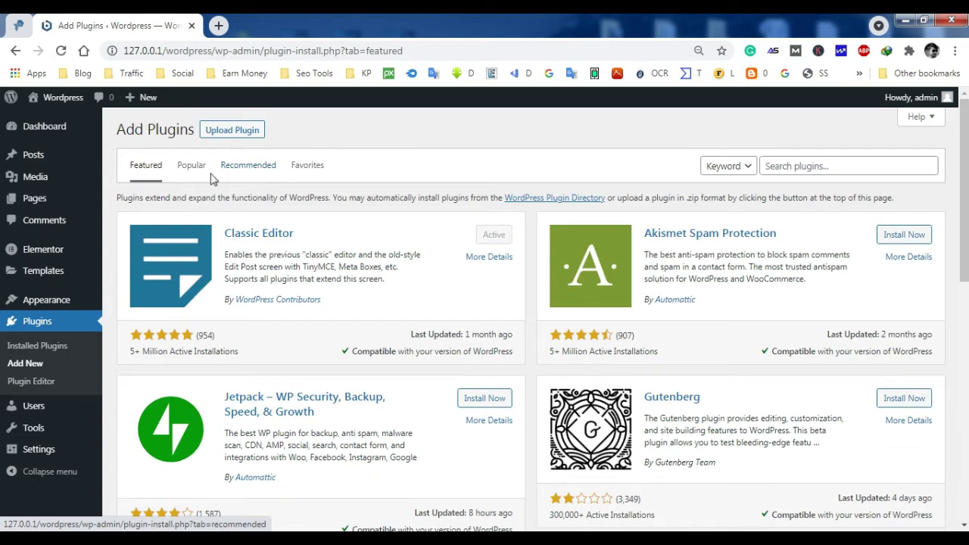
# - Open wordpress.org in a new browser tab
pyautogui.click(218, 26)
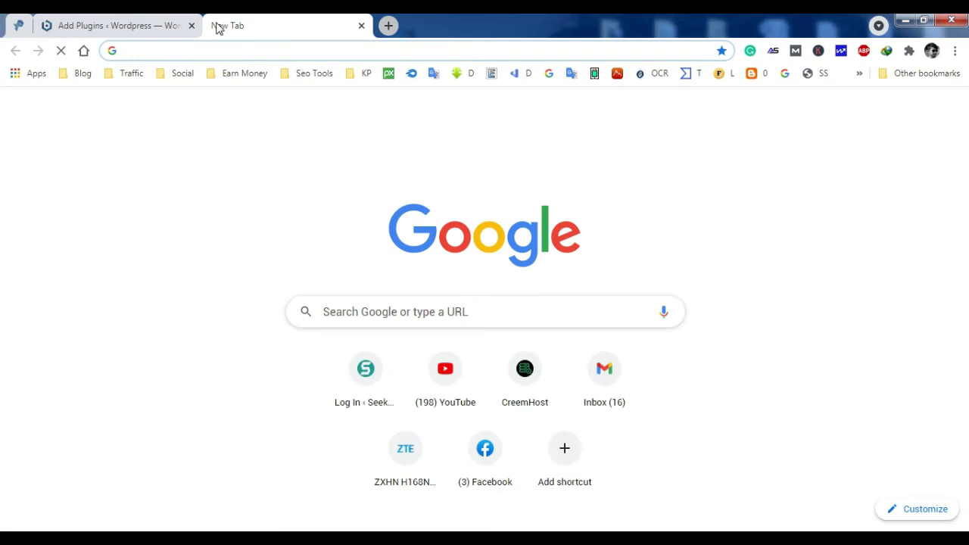
pyautogui.click(146, 29)
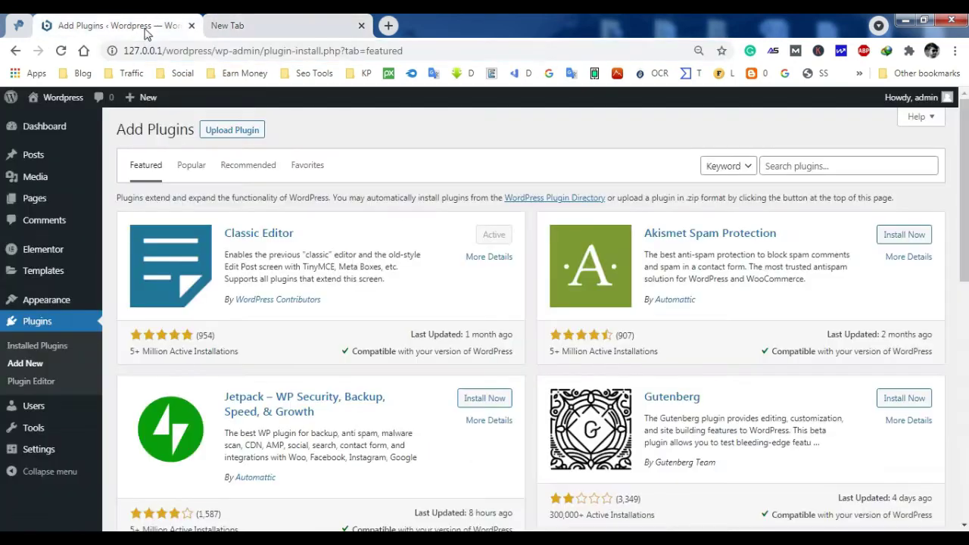
pyautogui.click(306, 34)
pyautogui.click(304, 50)
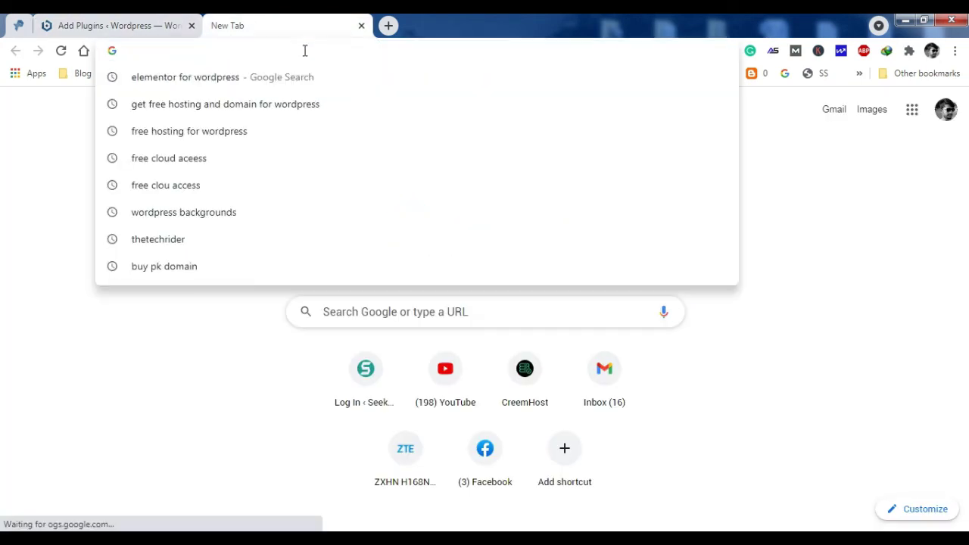
pyautogui.write('word')
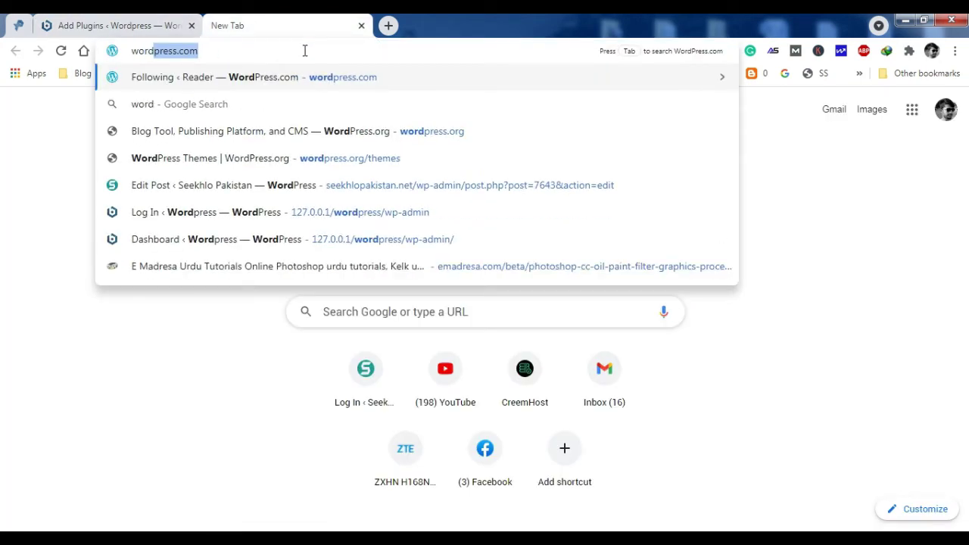
pyautogui.write('press.com')
pyautogui.press('BackSpace')
pyautogui.press('BackSpace')
pyautogui.press('BackSpace')
pyautogui.write('o')
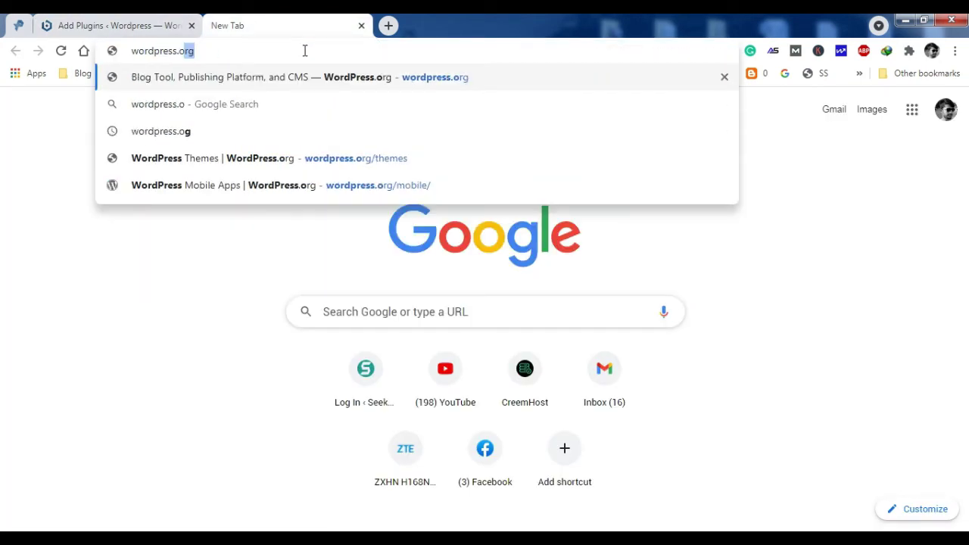
pyautogui.press('Return')
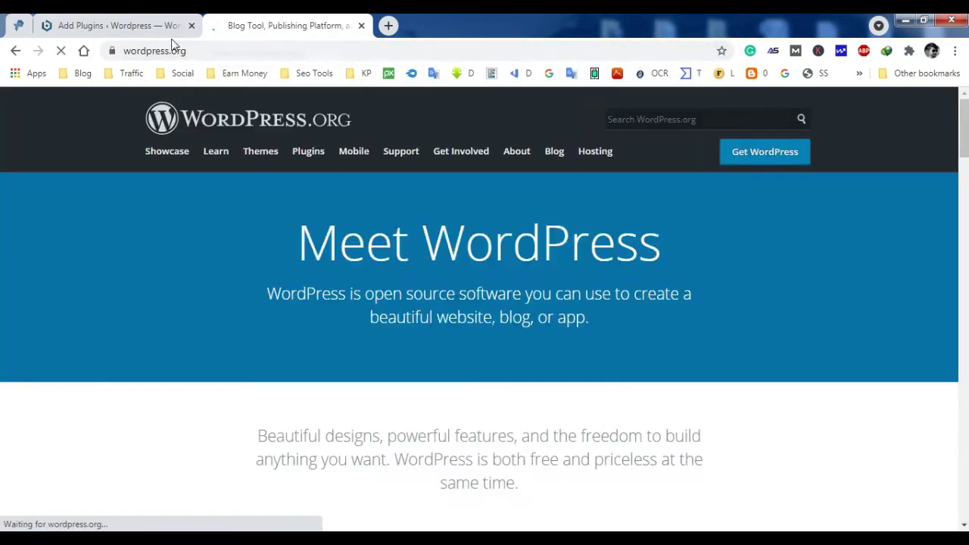
# - Open the plugin directory on wordpress.org and search it for "elementor"
pyautogui.click(152, 26)
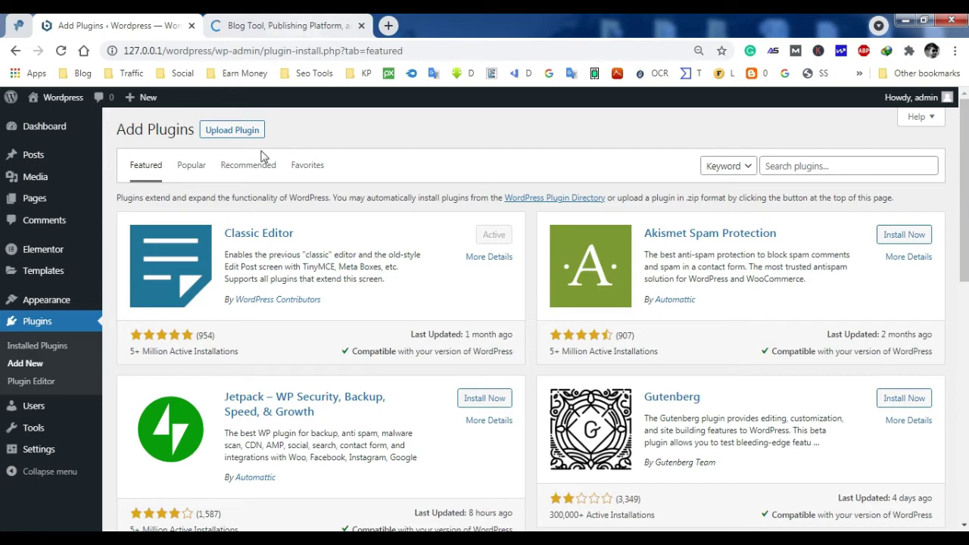
pyautogui.click(278, 32)
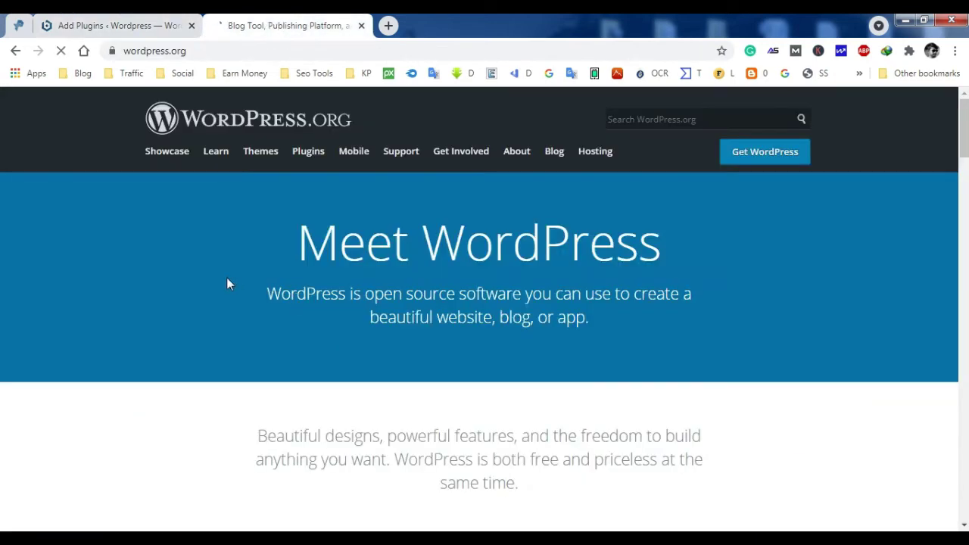
pyautogui.click(303, 154)
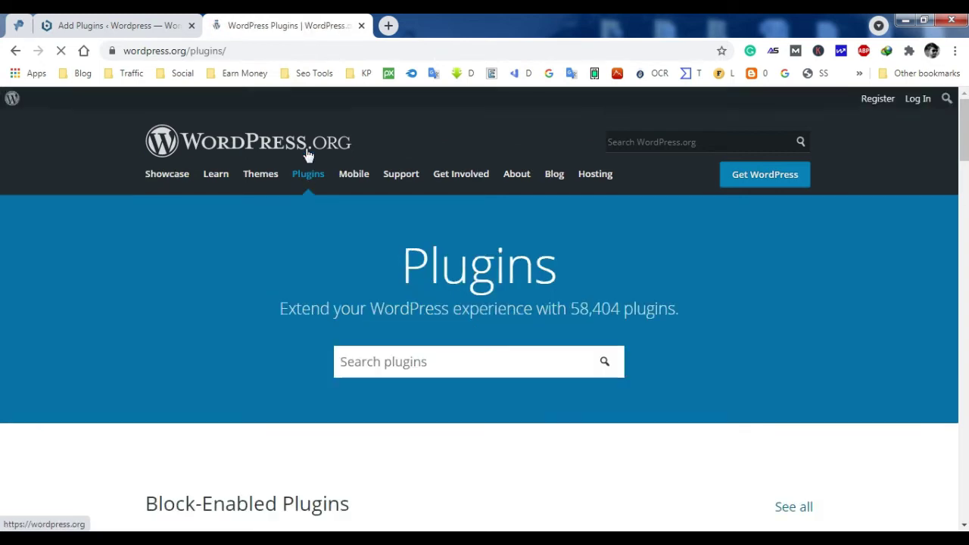
pyautogui.scroll(-2, 474, 322)
pyautogui.click(465, 222)
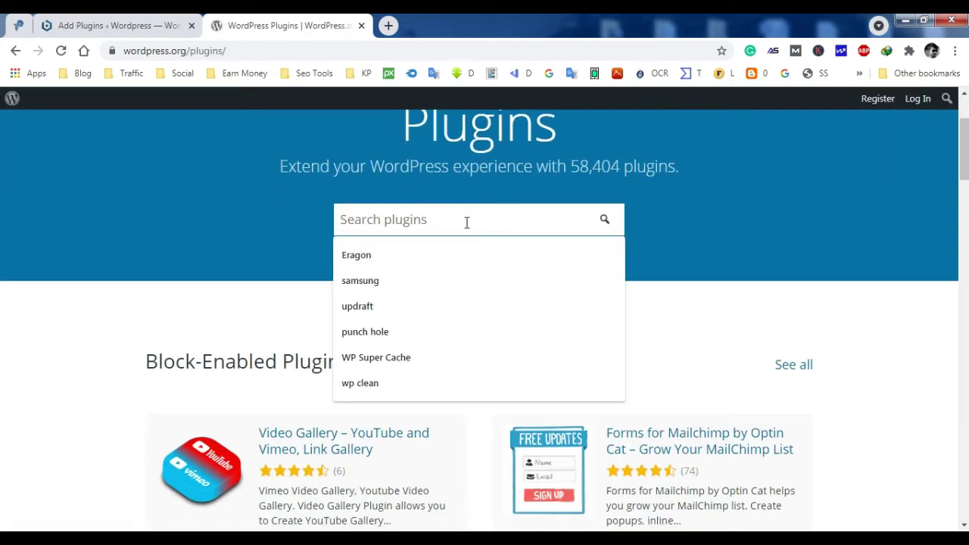
pyautogui.write('ele')
pyautogui.press('Down')
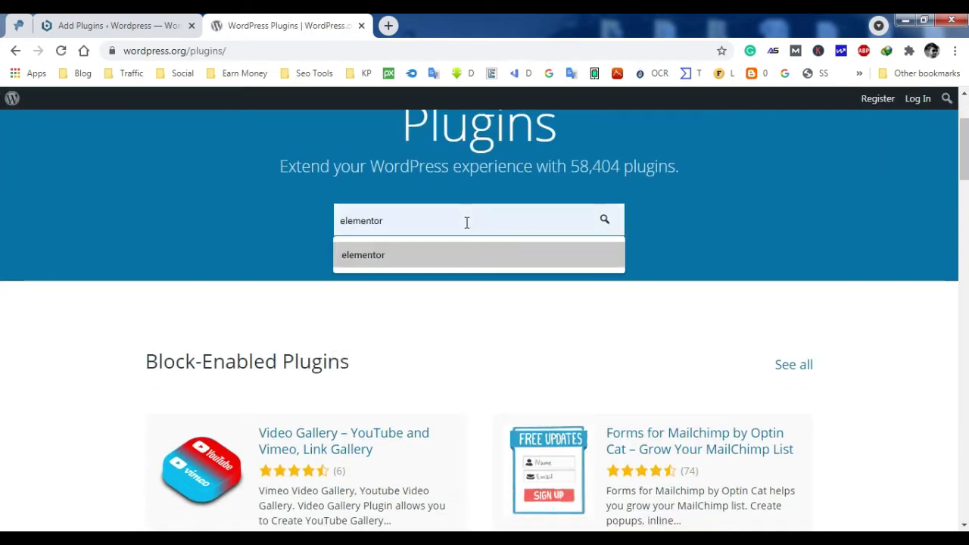
pyautogui.press('Return')
pyautogui.click(605, 220)
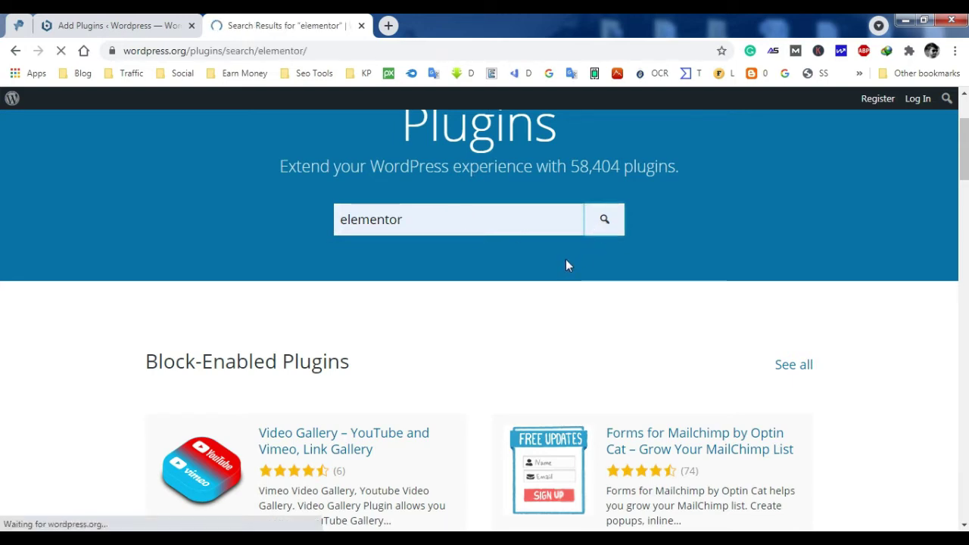
# - Download elementor.3.2.2.zip from the Elementor Website Builder page and dismiss the download manager's windows
pyautogui.scroll(-2, 530, 303)
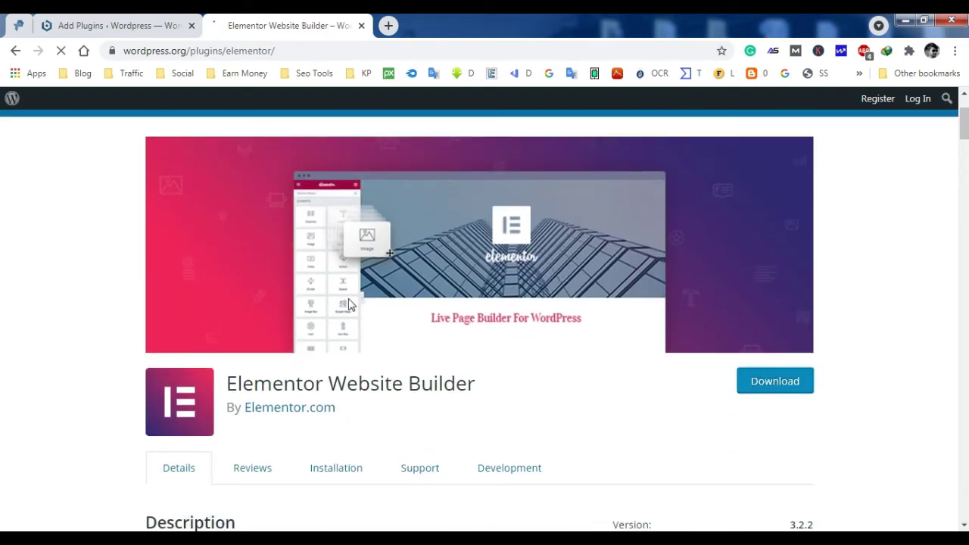
pyautogui.scroll(-2, 318, 299)
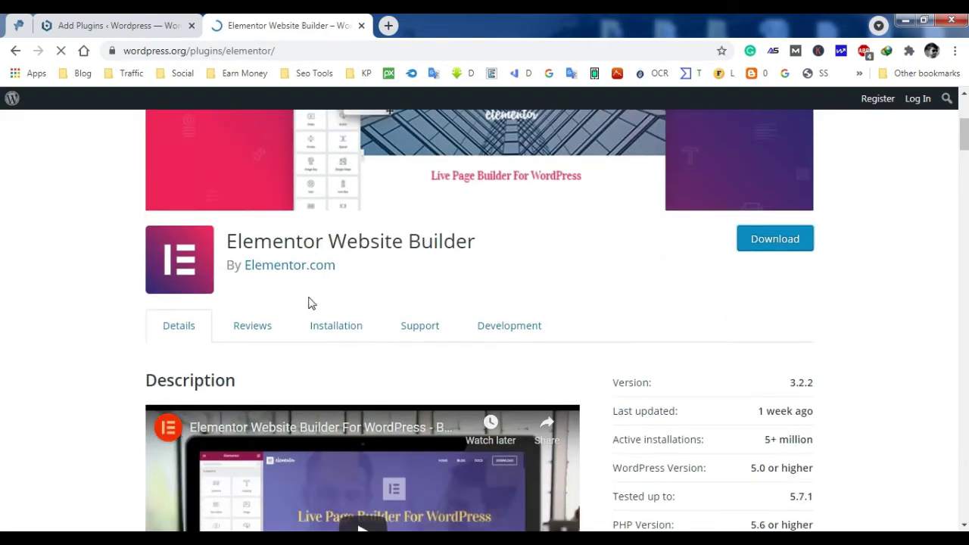
pyautogui.click(771, 241)
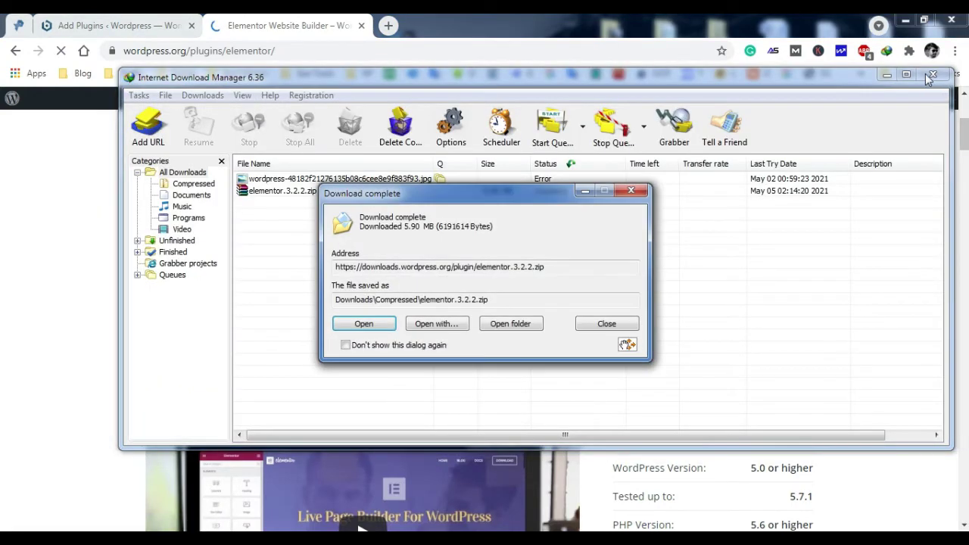
pyautogui.click(931, 77)
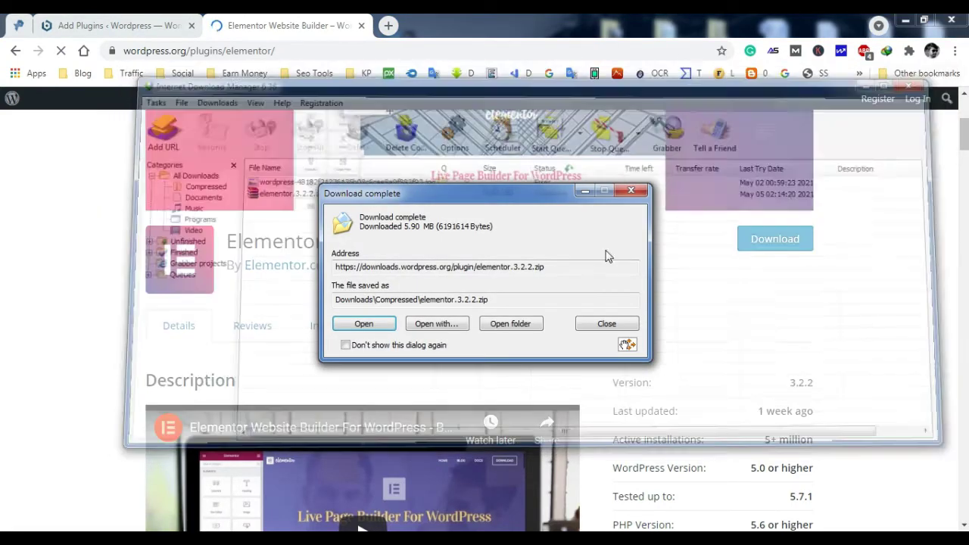
pyautogui.click(593, 195)
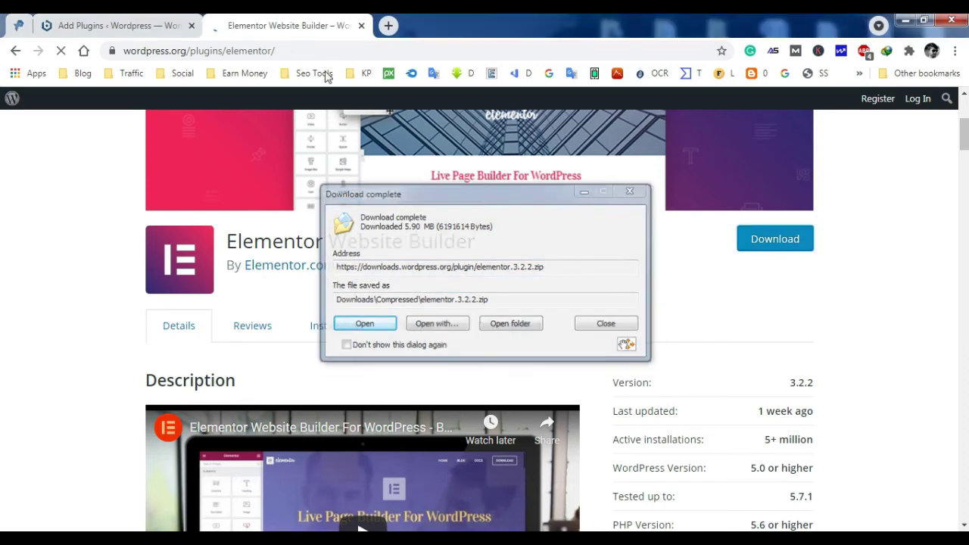
# - Return to the WordPress dashboard, list the installed plugins and select Elementor
pyautogui.click(152, 25)
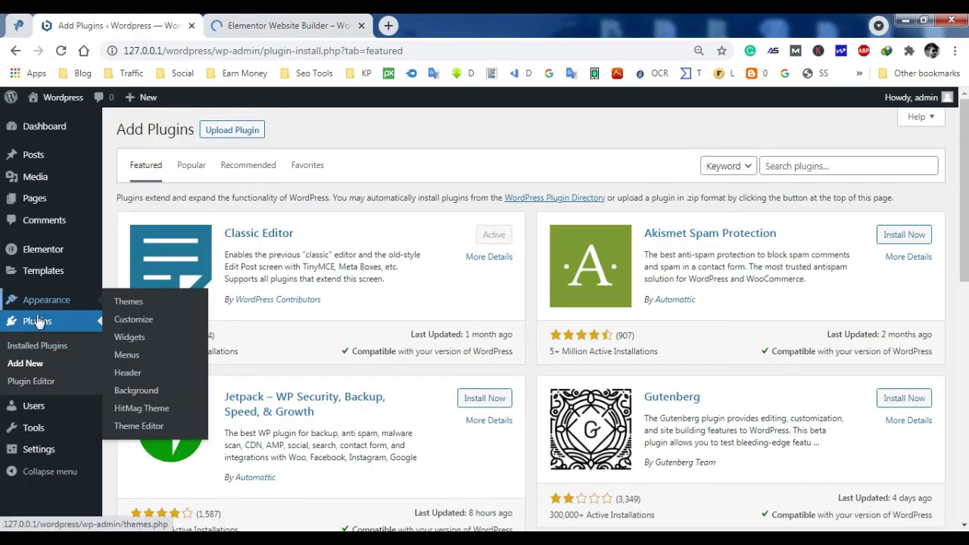
pyautogui.click(36, 345)
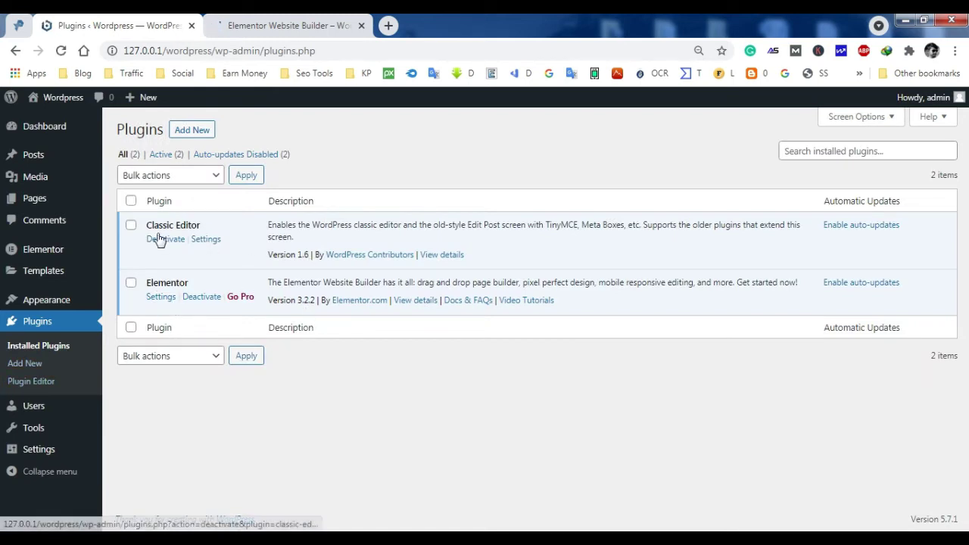
pyautogui.click(131, 285)
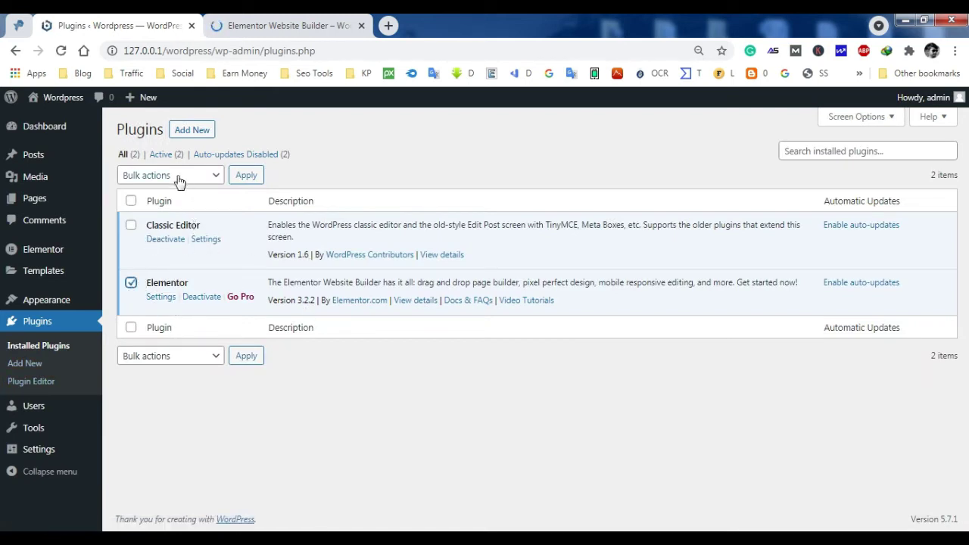
pyautogui.click(132, 284)
pyautogui.click(132, 284)
# - Examine the bulk actions available for the selected Elementor plugin
pyautogui.click(174, 175)
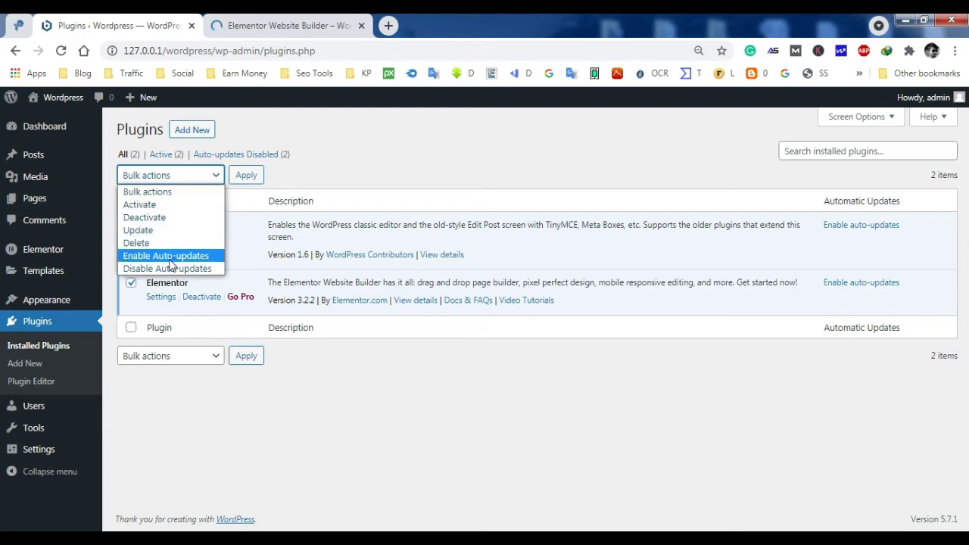
pyautogui.click(190, 176)
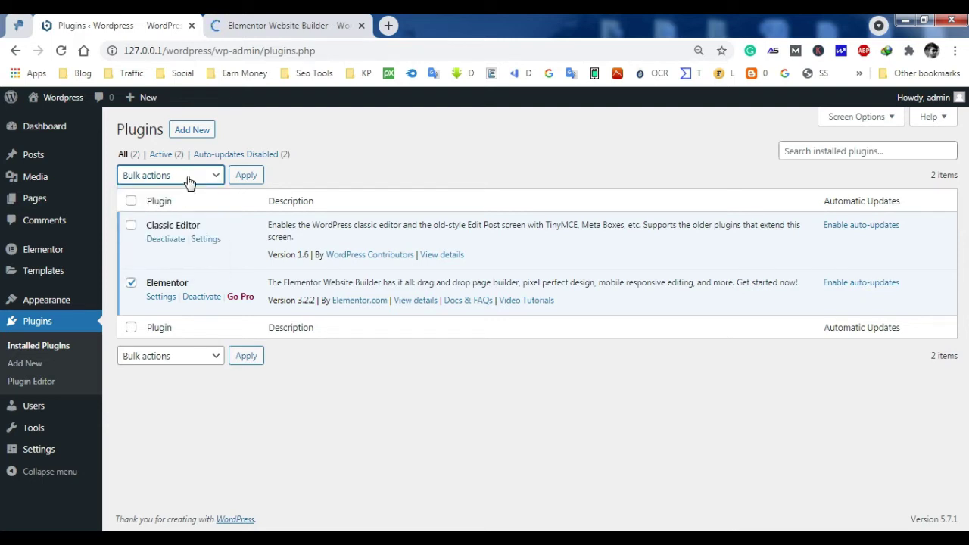
pyautogui.click(203, 180)
pyautogui.click(203, 179)
pyautogui.click(199, 178)
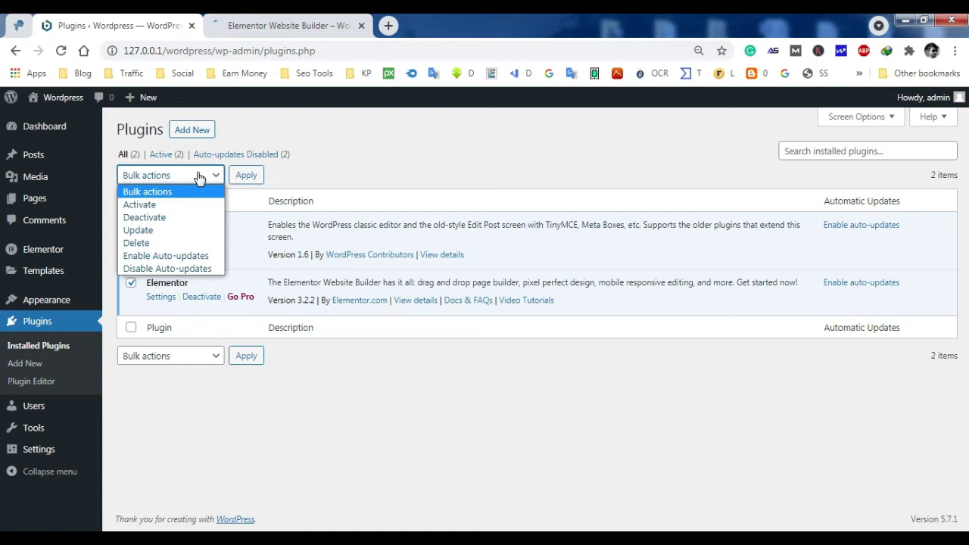
pyautogui.click(200, 178)
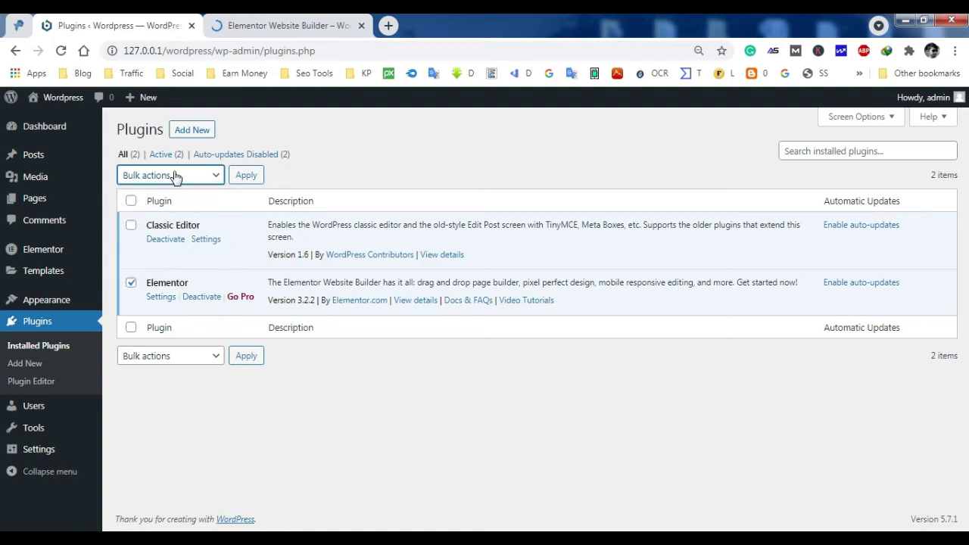
pyautogui.click(178, 177)
pyautogui.click(181, 176)
pyautogui.click(187, 175)
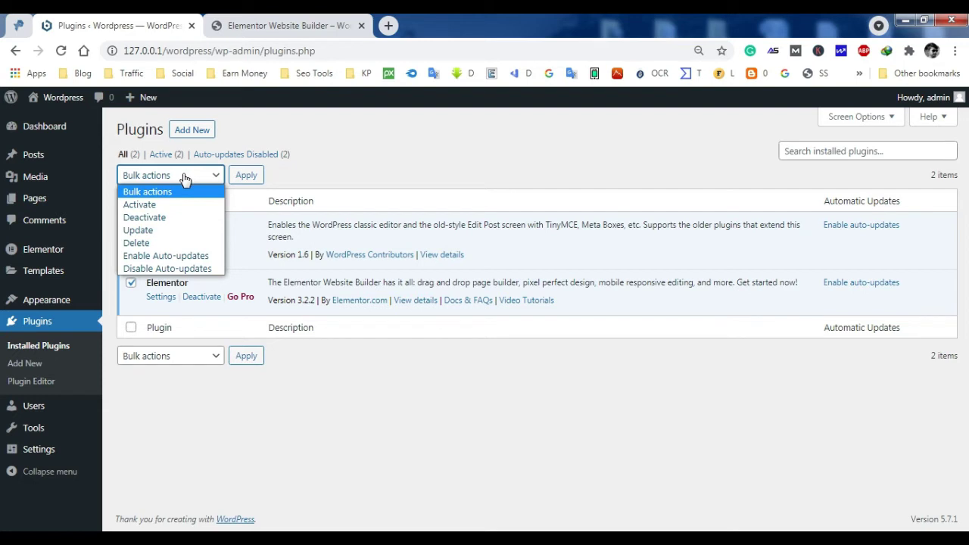
pyautogui.click(184, 177)
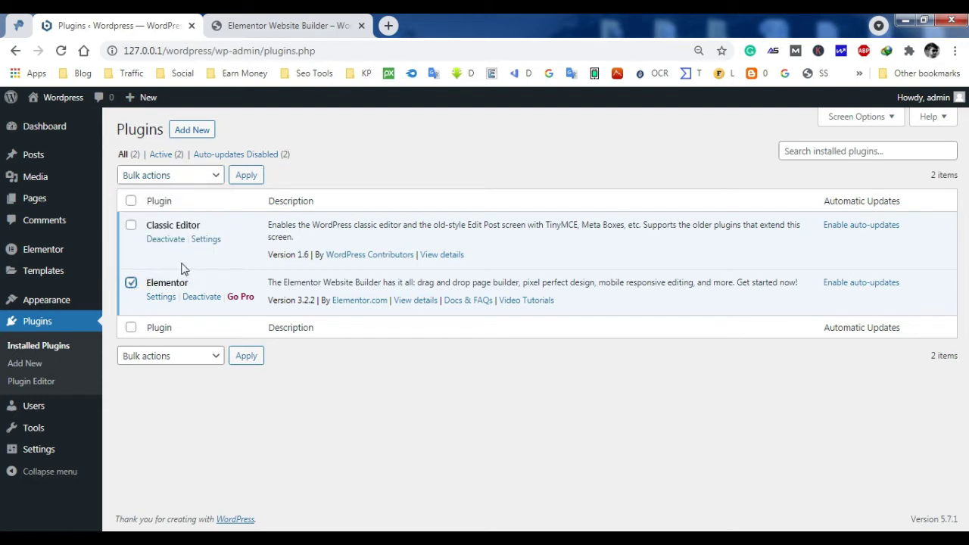
# - Deactivate the selected Elementor plugin through the bulk action, and delete it from the site
pyautogui.click(194, 180)
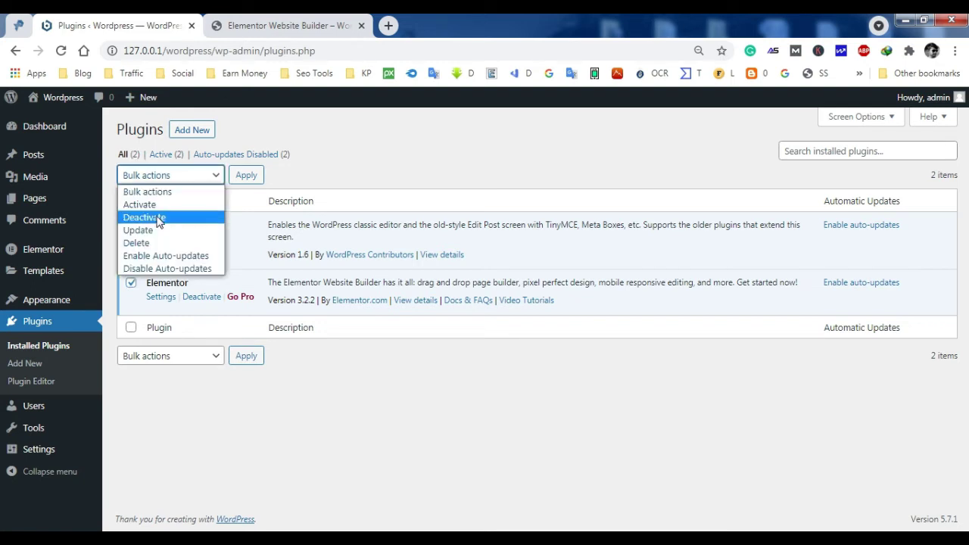
pyautogui.click(156, 218)
pyautogui.click(248, 177)
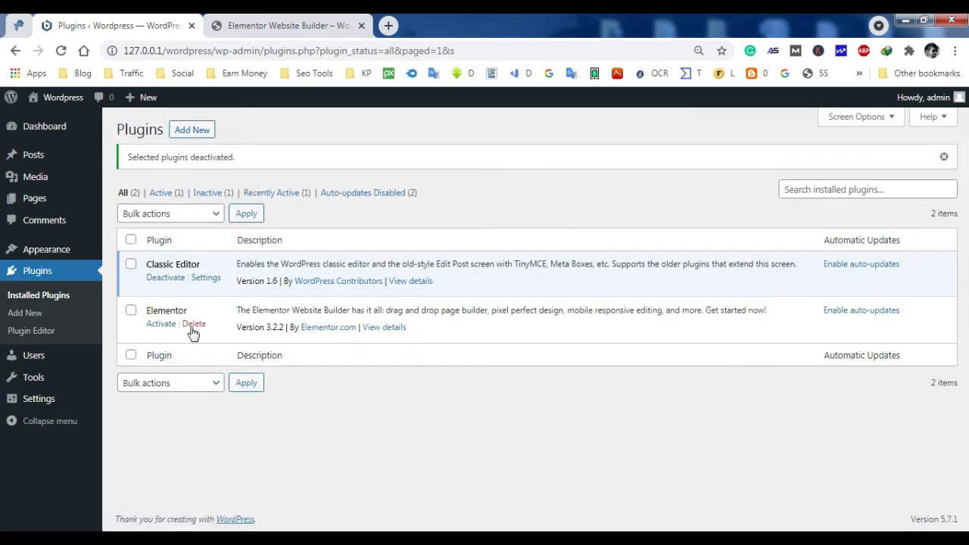
pyautogui.click(194, 325)
pyautogui.click(555, 123)
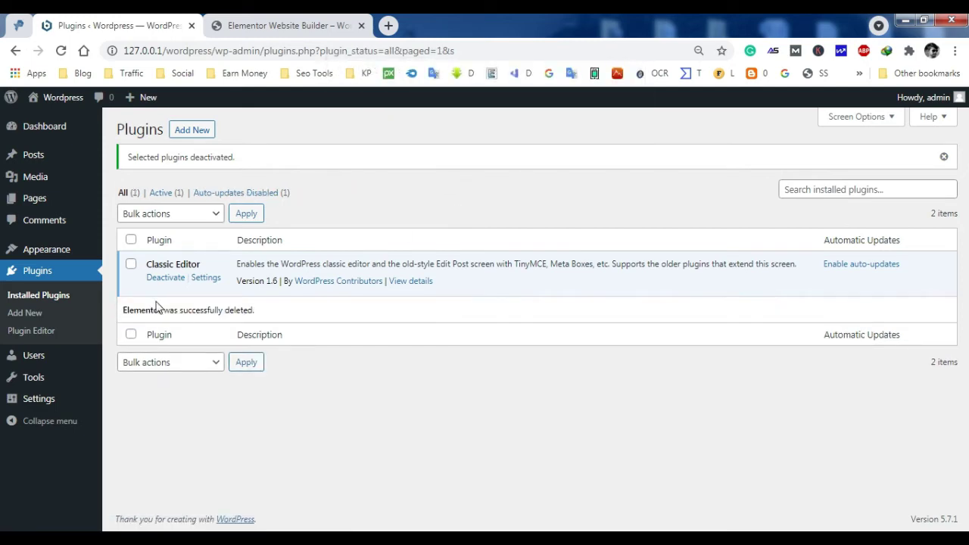
# - Start adding a new plugin and open the form for uploading a plugin in .zip format
pyautogui.click(288, 25)
pyautogui.click(119, 25)
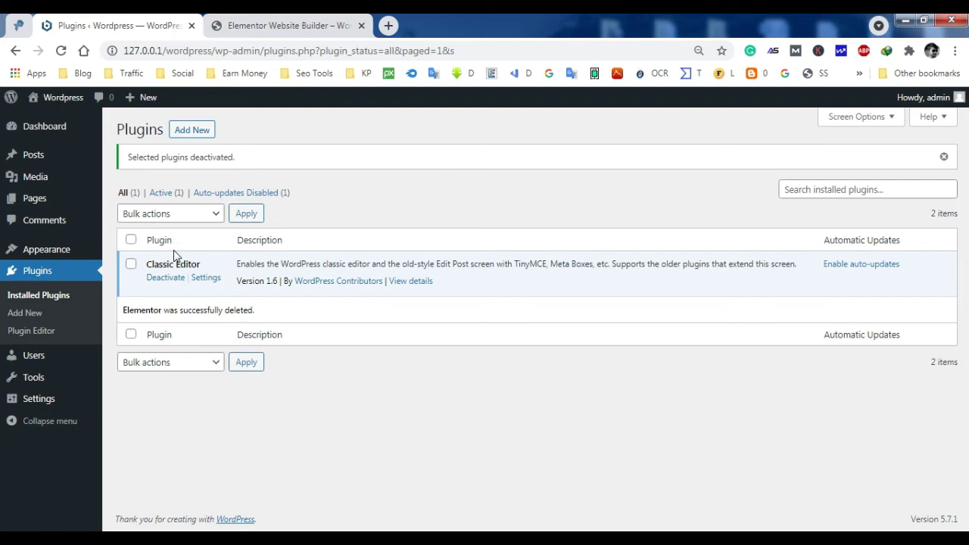
pyautogui.click(188, 130)
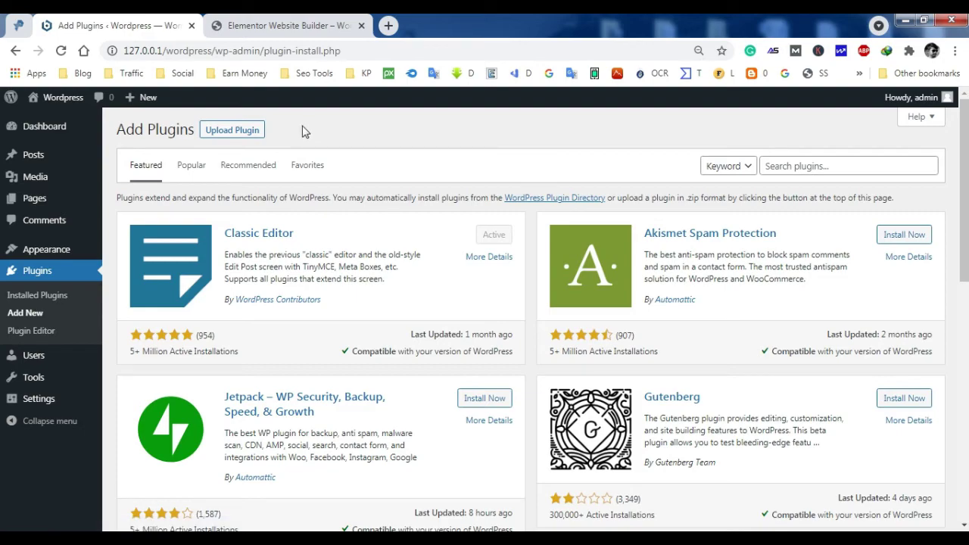
pyautogui.click(253, 138)
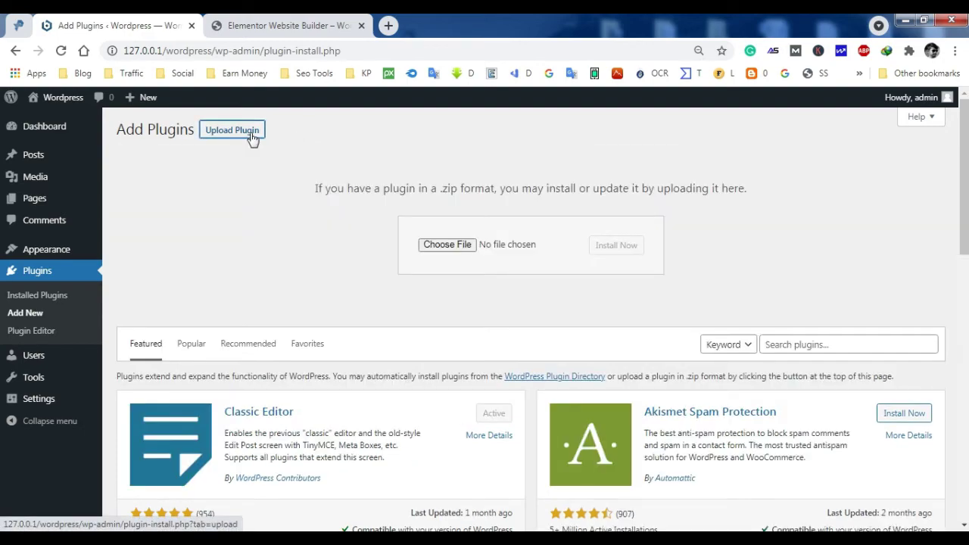
pyautogui.scroll(-3, 257, 342)
pyautogui.scroll(3, 469, 243)
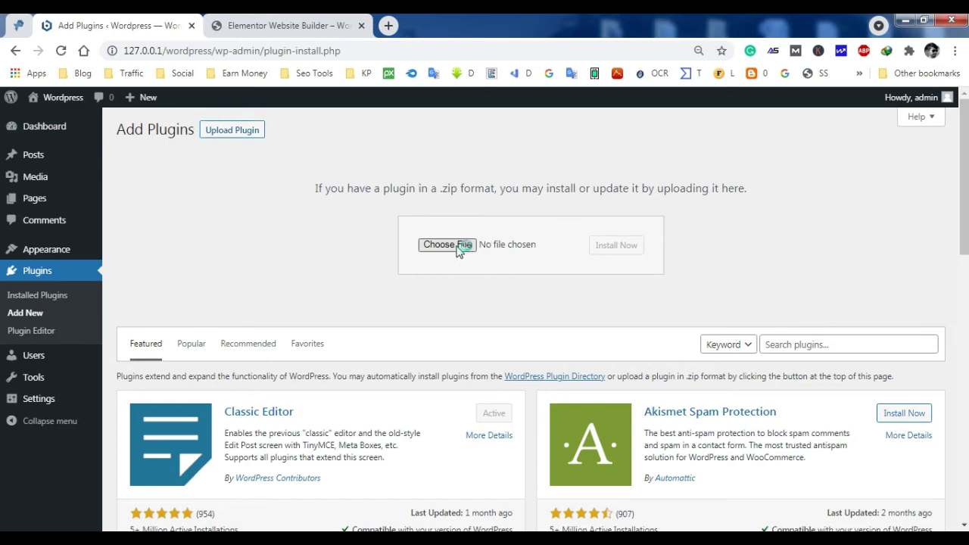
# - Choose elementor.3.2.2 from the Compressed downloads folder, dismissing the download-complete window, and install it from the uploaded file
pyautogui.click(460, 250)
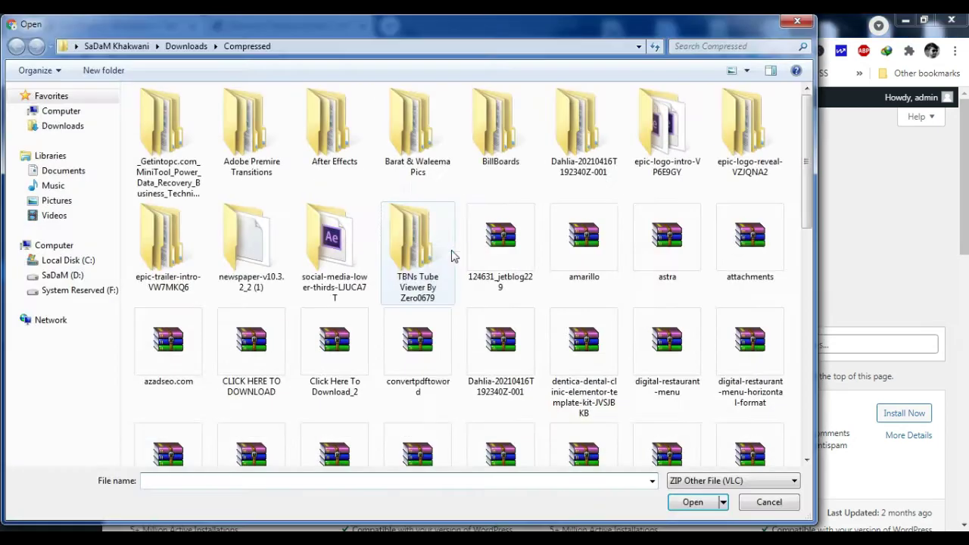
pyautogui.click(495, 284)
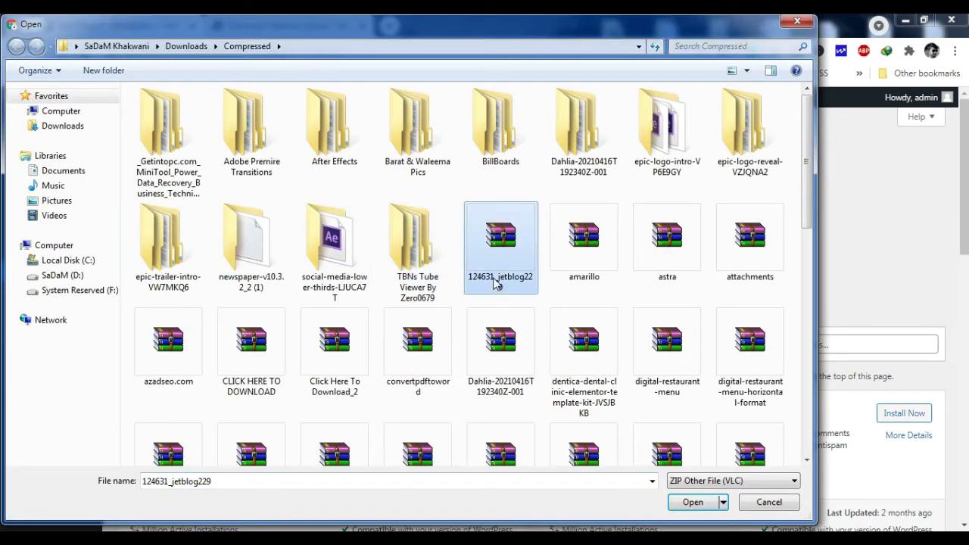
pyautogui.write('elementor.3.2.2')
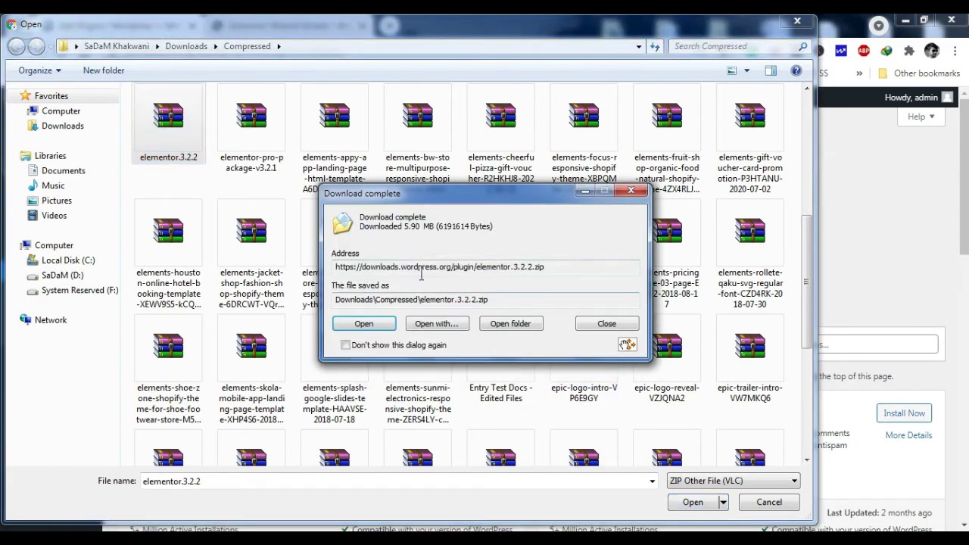
pyautogui.moveTo(515, 272); pyautogui.dragTo(564, 271)
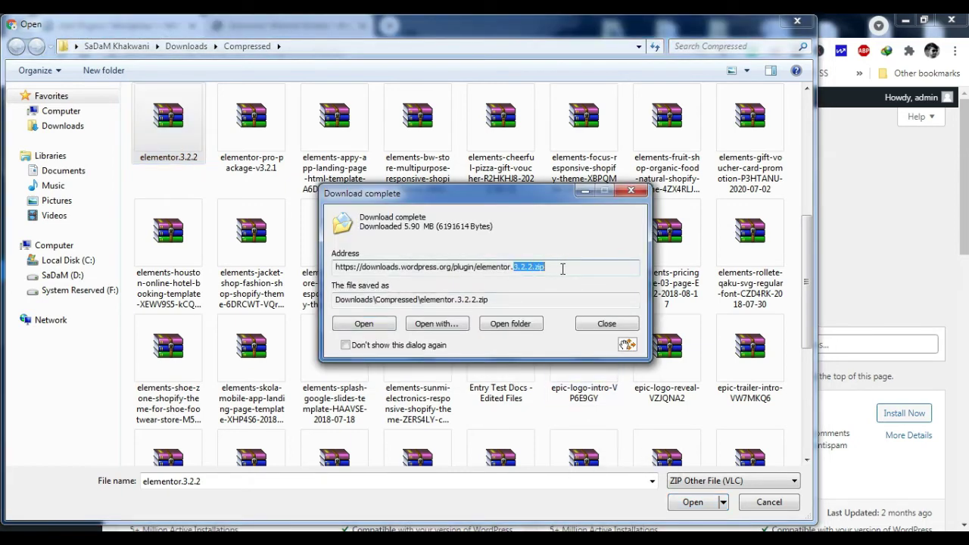
pyautogui.click(607, 323)
pyautogui.doubleClick(158, 140)
pyautogui.click(615, 245)
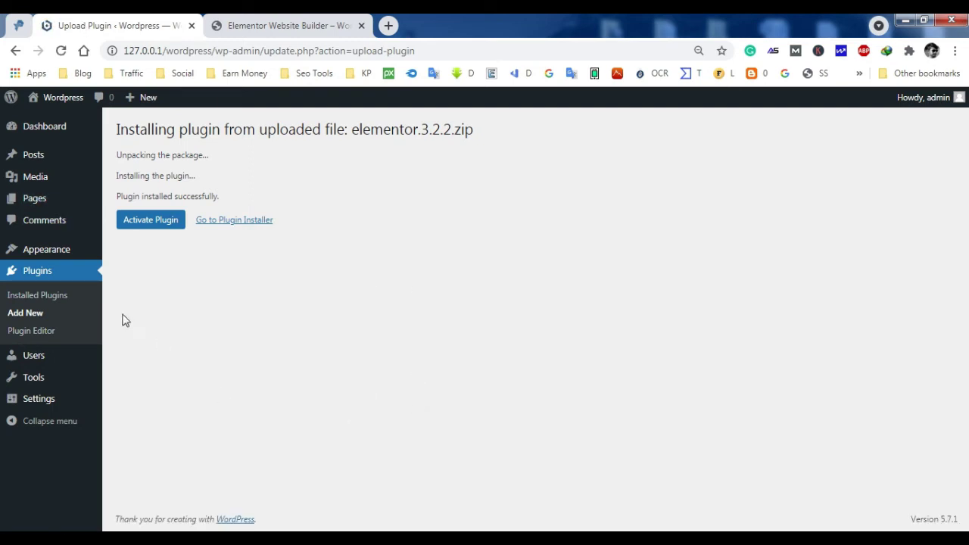
# - Activate the uploaded Elementor plugin and return to the list of installed plugins
pyautogui.click(160, 227)
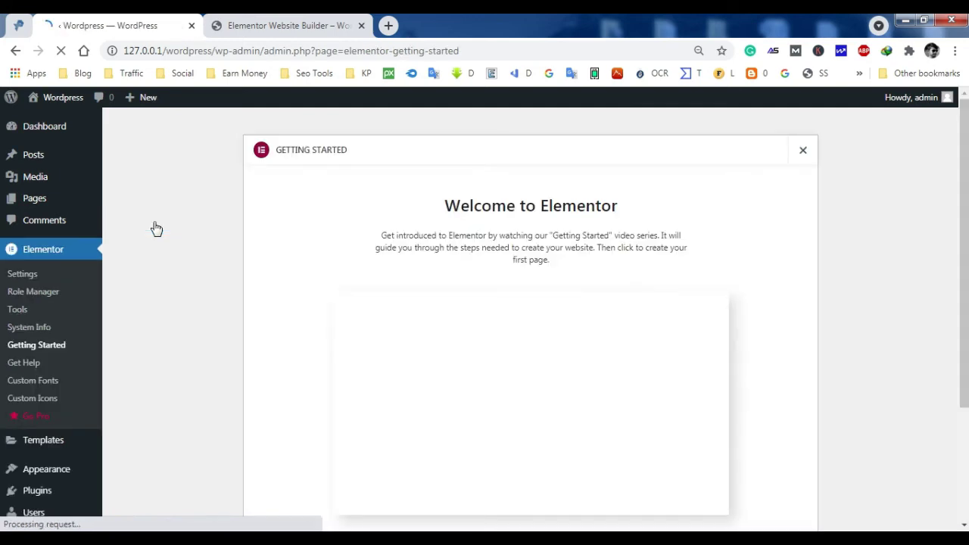
pyautogui.scroll(-3, 17, 368)
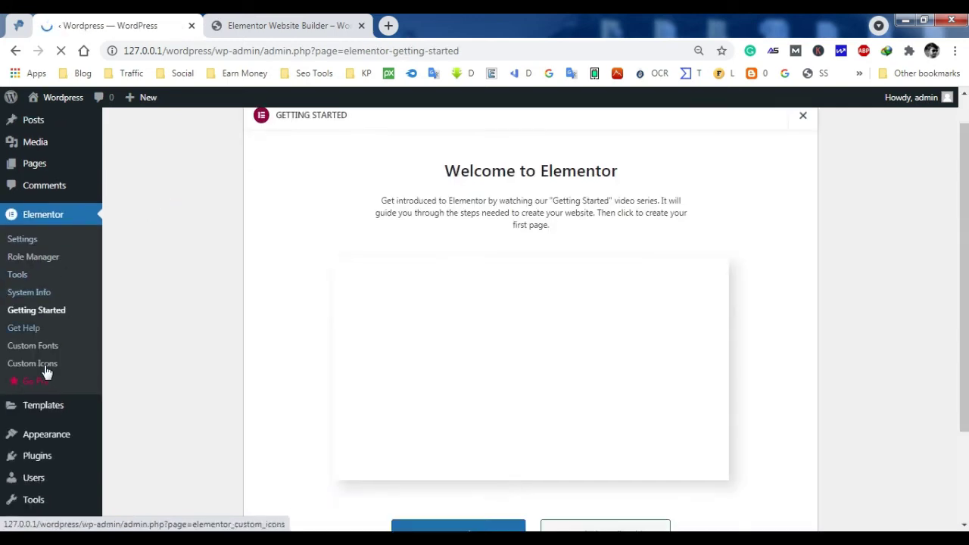
pyautogui.moveTo(39, 431)
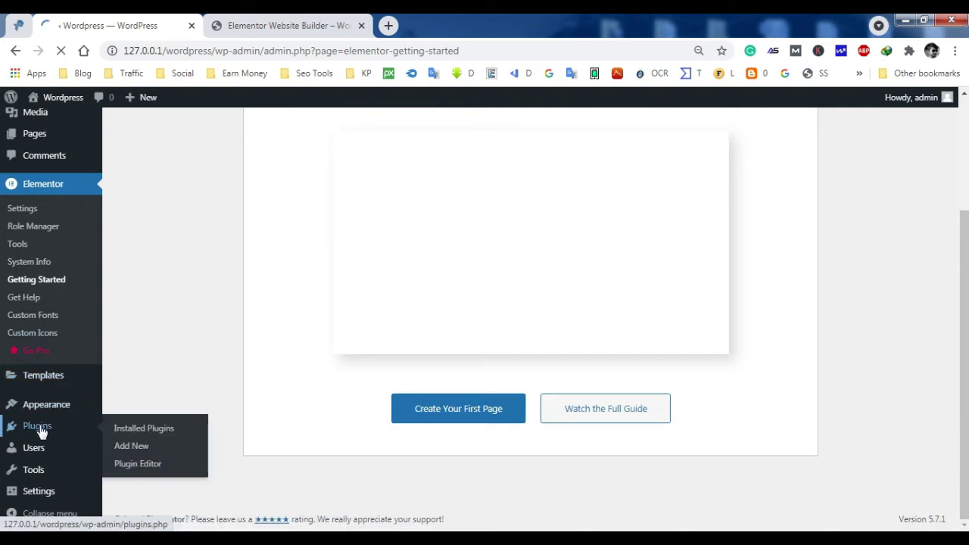
pyautogui.click(167, 429)
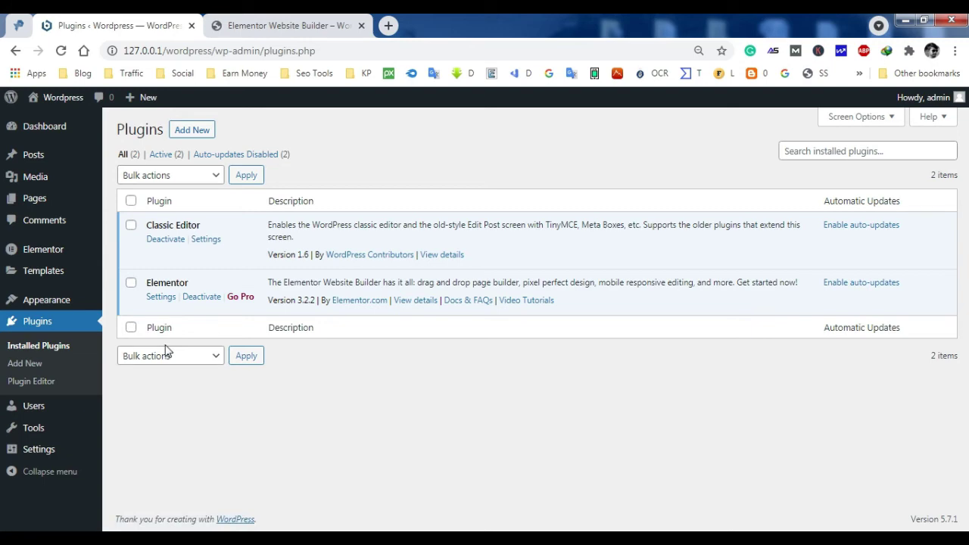
# - Deactivate Elementor with Other chosen in the feedback form, and delete the plugin from the site
pyautogui.click(194, 298)
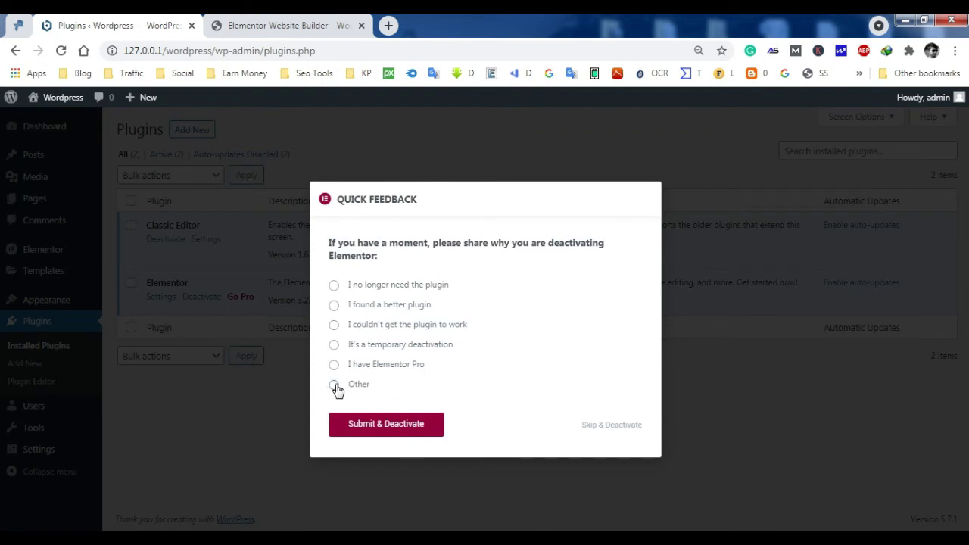
pyautogui.click(334, 385)
pyautogui.click(580, 452)
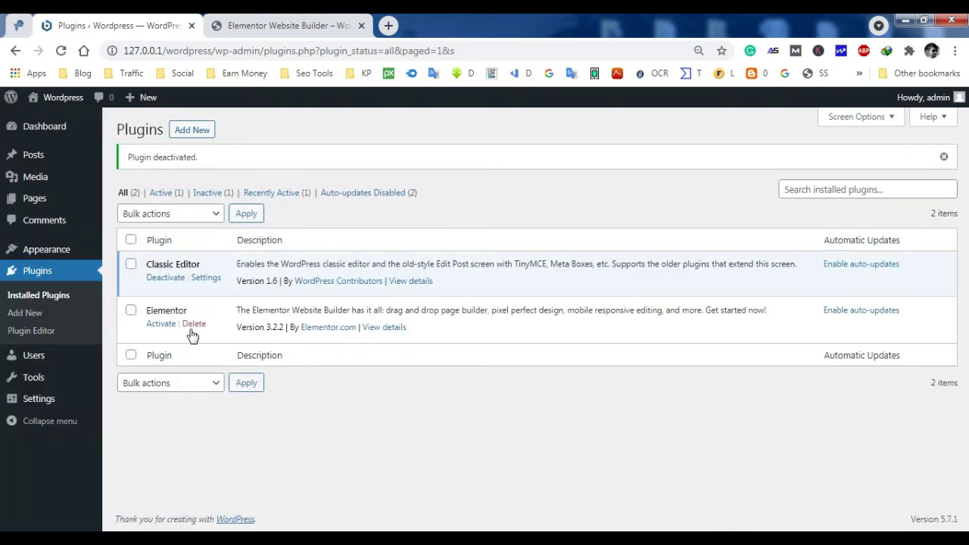
pyautogui.click(194, 323)
pyautogui.click(553, 133)
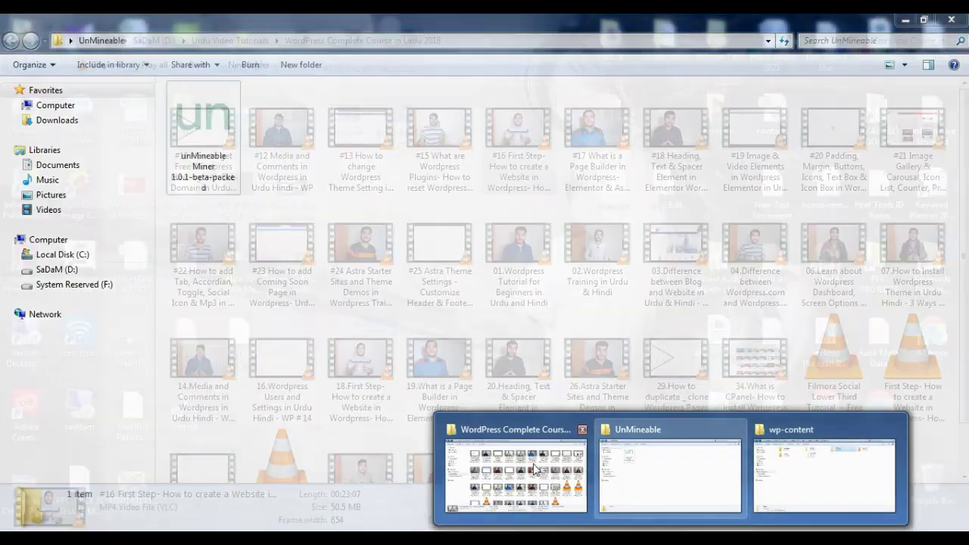
# - Switch to Windows Explorer and copy the elementor.3.2.2 archive from the Compressed folder in Downloads
pyautogui.moveTo(746, 463)
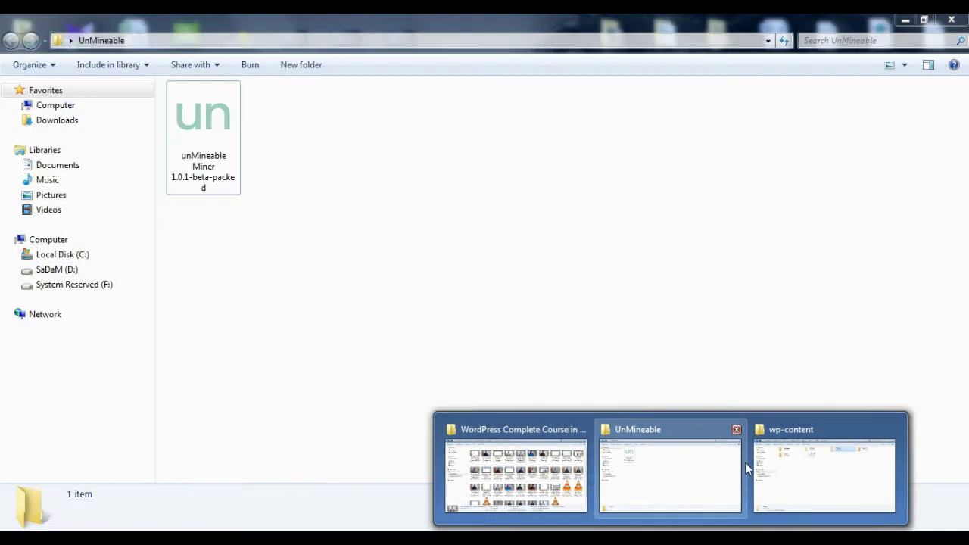
pyautogui.press('super')
pyautogui.press('super')
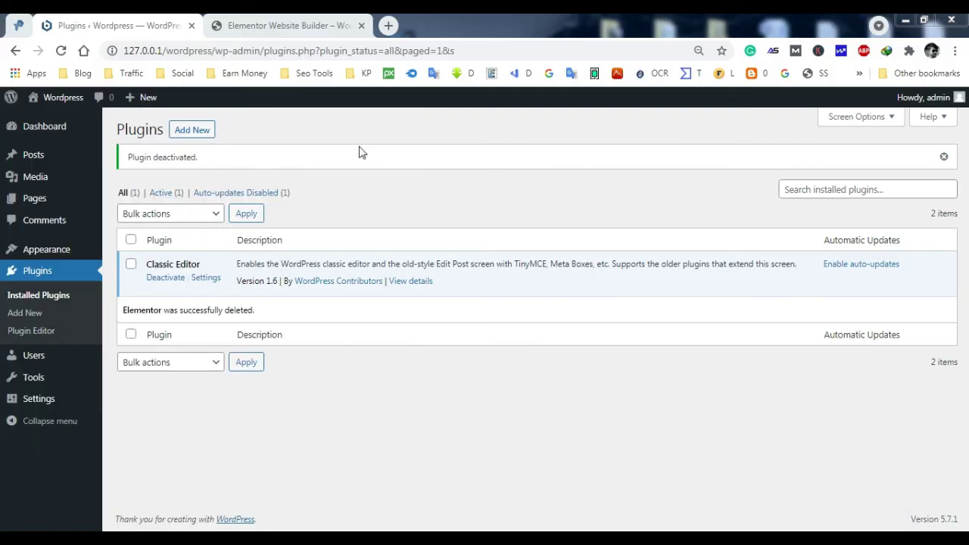
pyautogui.doubleClick(560, 101)
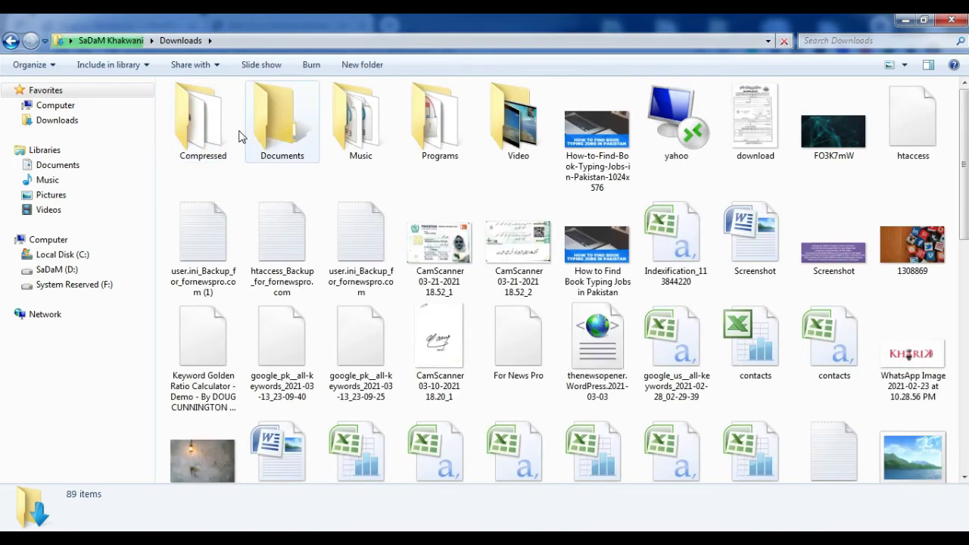
pyautogui.doubleClick(217, 129)
pyautogui.click(223, 120)
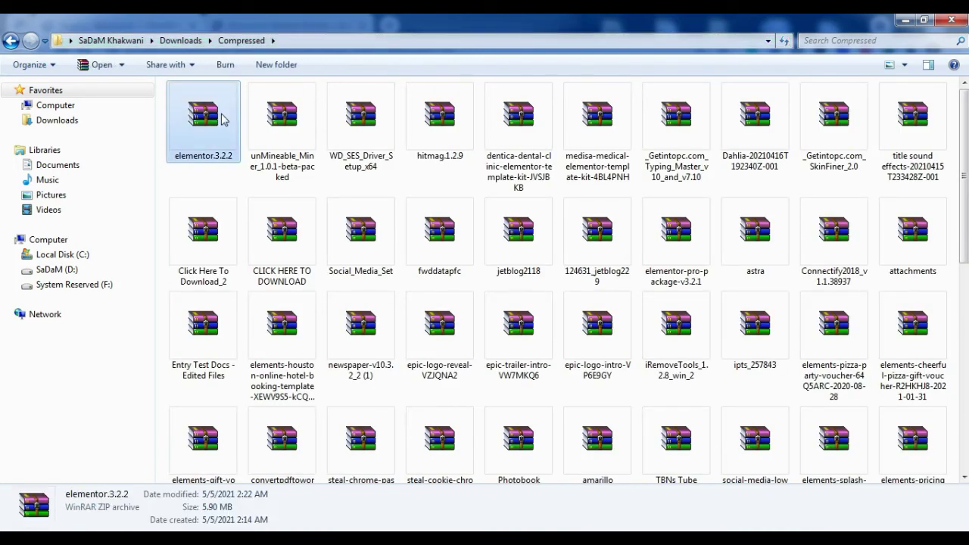
pyautogui.doubleClick(222, 115)
pyautogui.rightClick(219, 114)
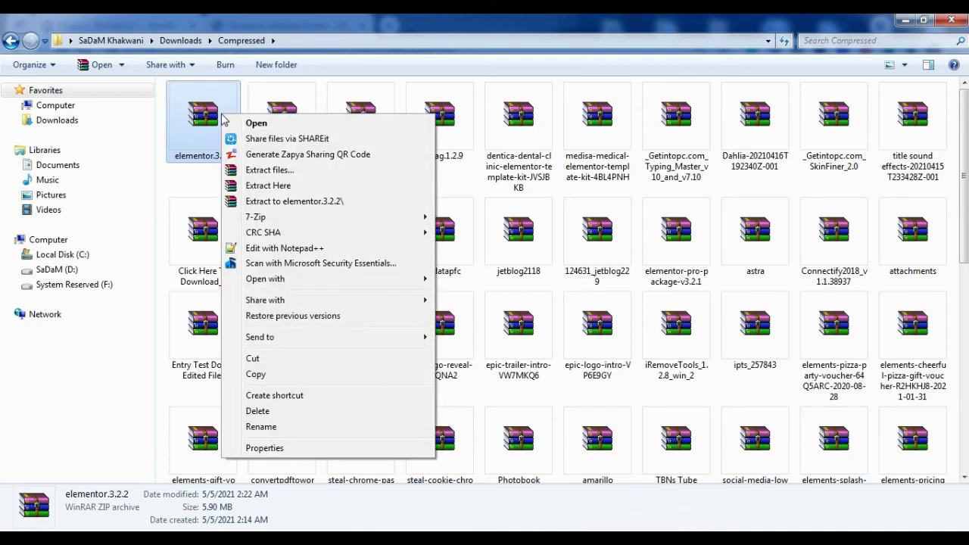
pyautogui.click(261, 376)
# - Open the WordPress htdocs folder at C:\Bitnami\wordpress-5.7.1-0\apps\wordpress\htdocs and refresh its contents
pyautogui.click(67, 254)
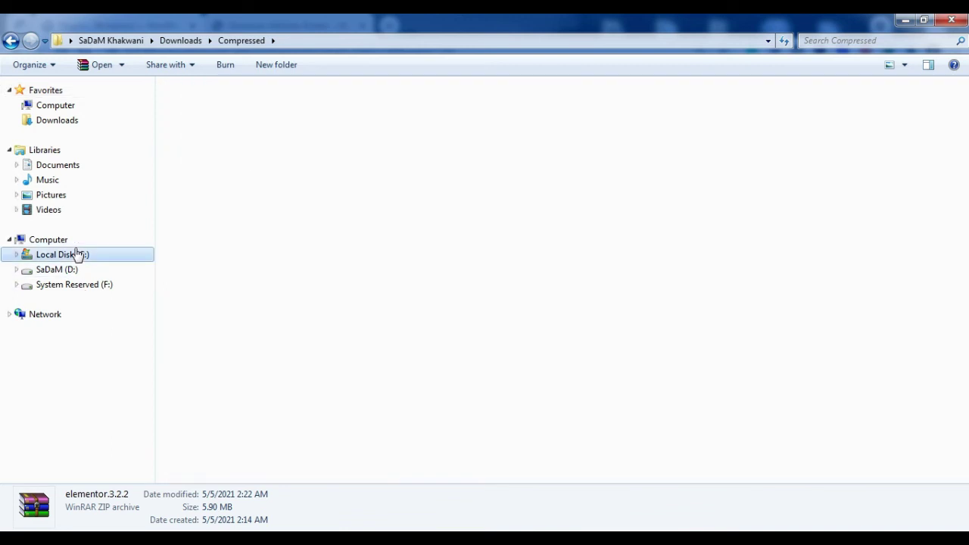
pyautogui.doubleClick(439, 124)
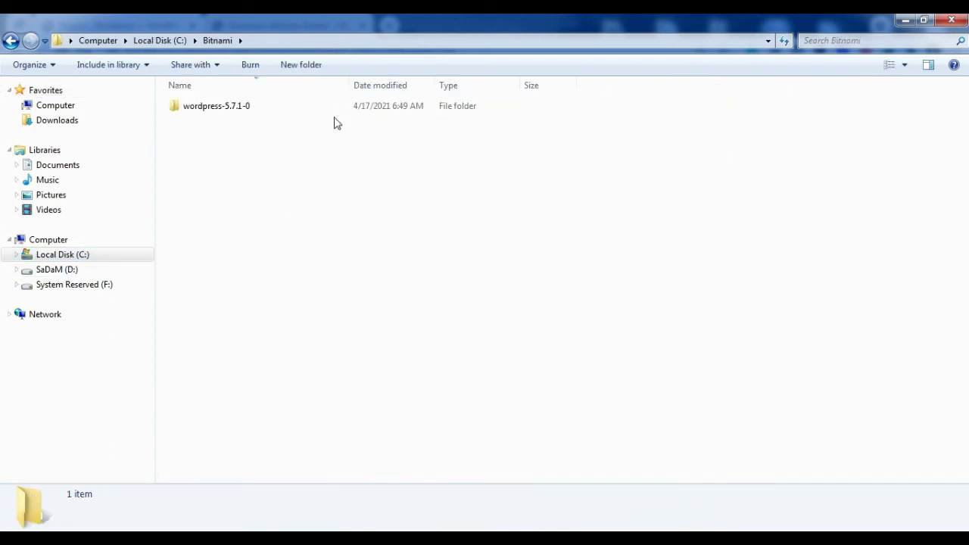
pyautogui.doubleClick(296, 109)
pyautogui.doubleClick(435, 112)
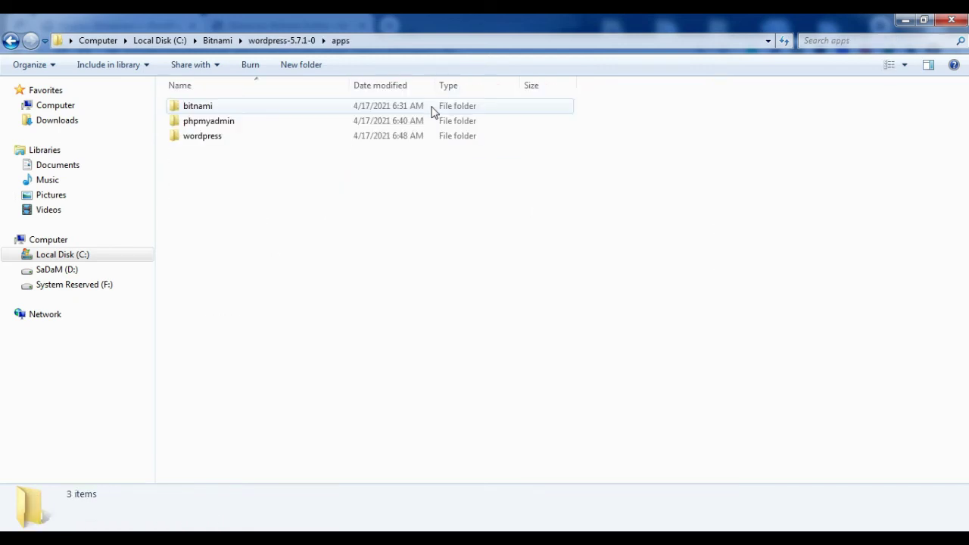
pyautogui.doubleClick(255, 138)
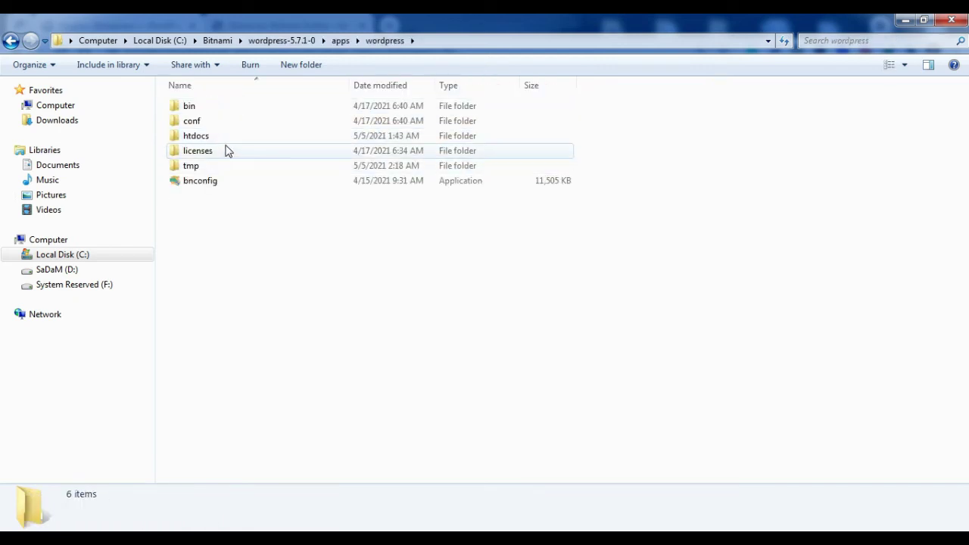
pyautogui.doubleClick(225, 139)
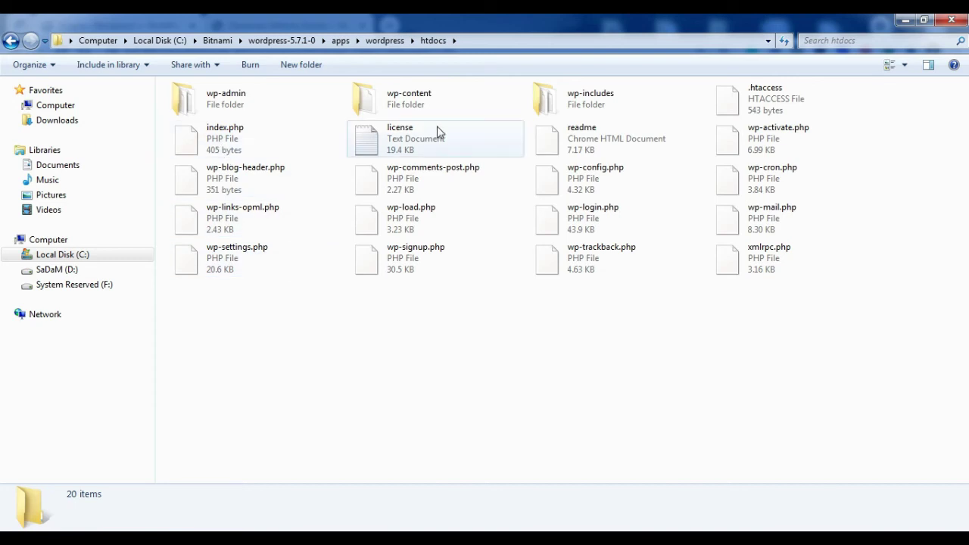
pyautogui.click(767, 106)
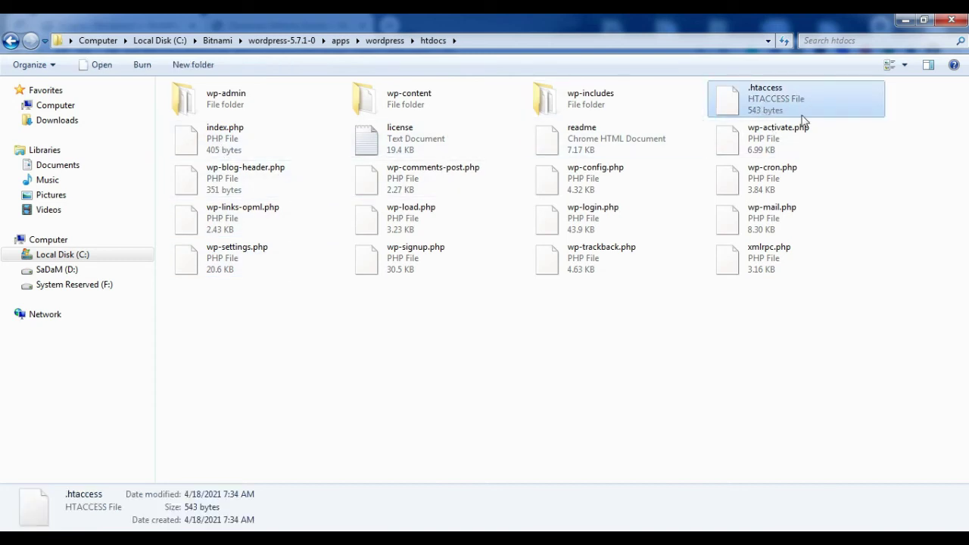
pyautogui.rightClick(593, 317)
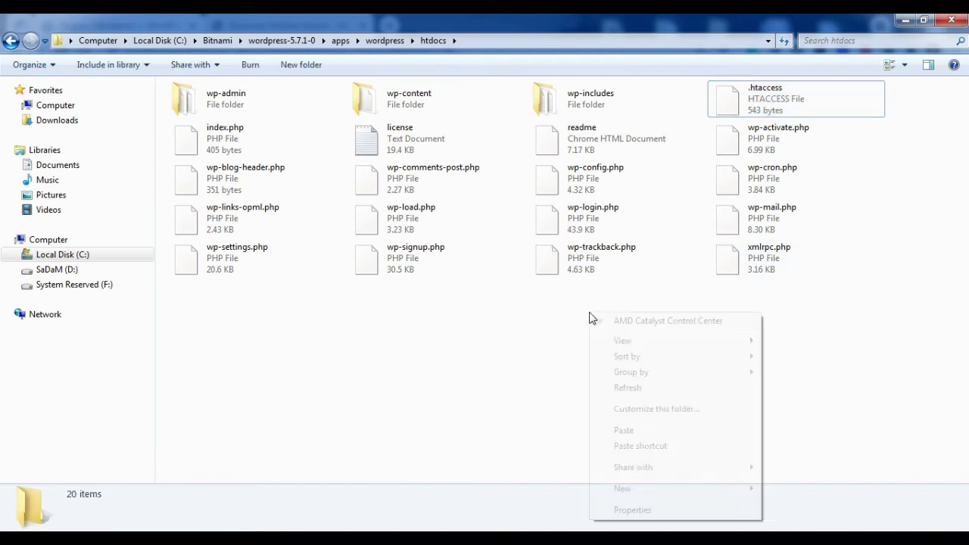
pyautogui.click(667, 388)
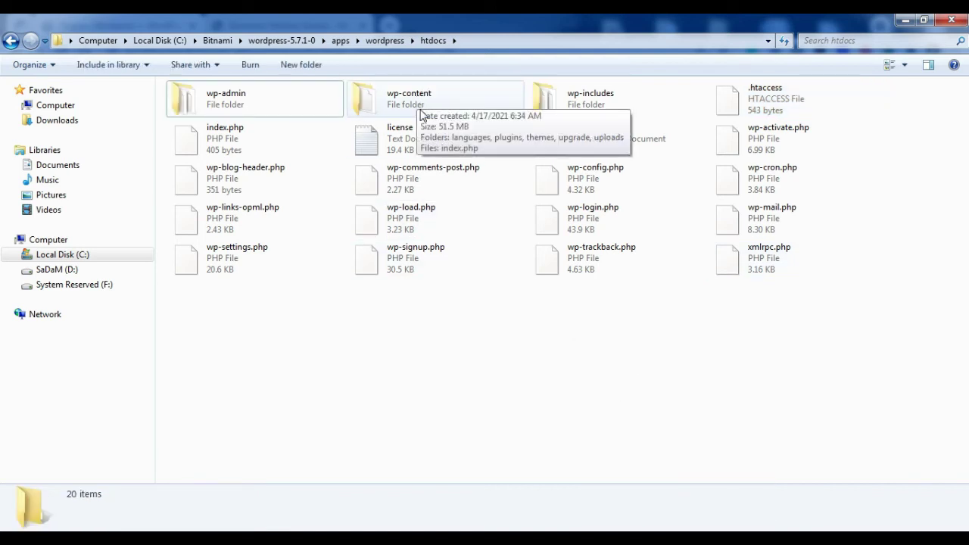
# - Open the plugins folder inside wp-content and paste the copied elementor.3.2.2 archive there
pyautogui.doubleClick(455, 99)
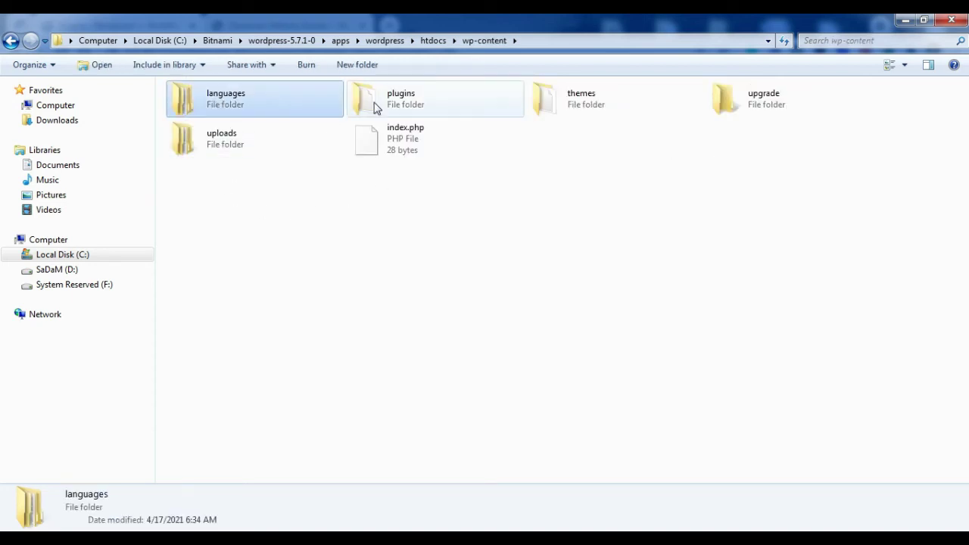
pyautogui.click(727, 108)
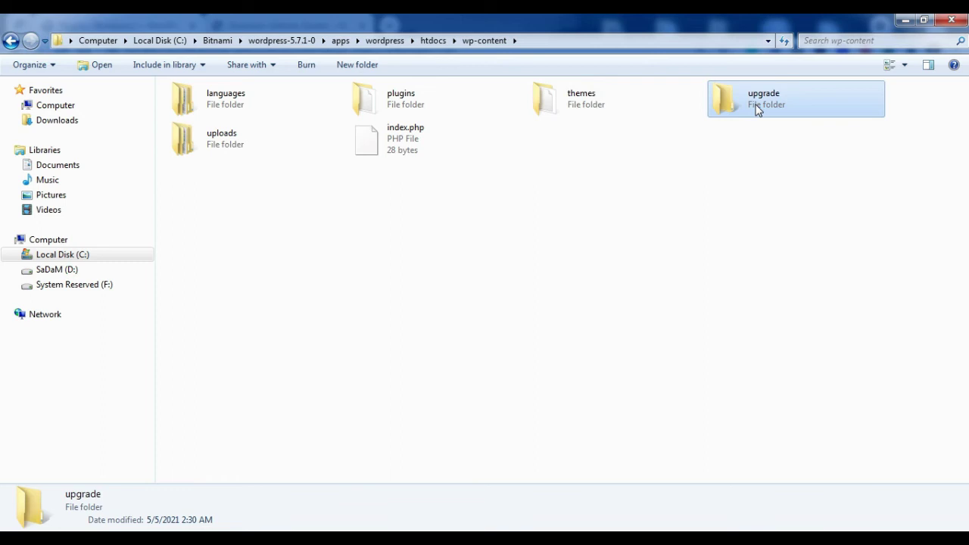
pyautogui.click(242, 151)
pyautogui.click(805, 190)
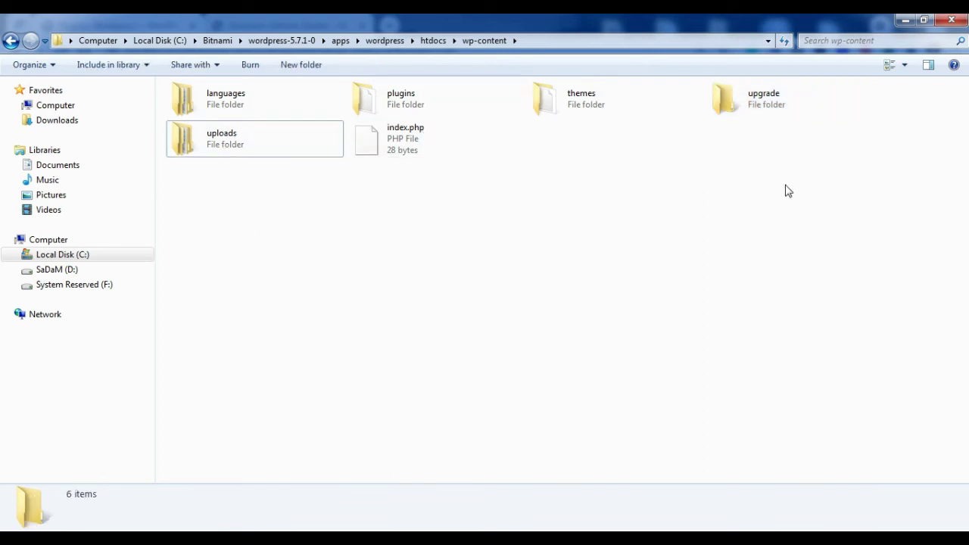
pyautogui.doubleClick(397, 108)
pyautogui.rightClick(256, 155)
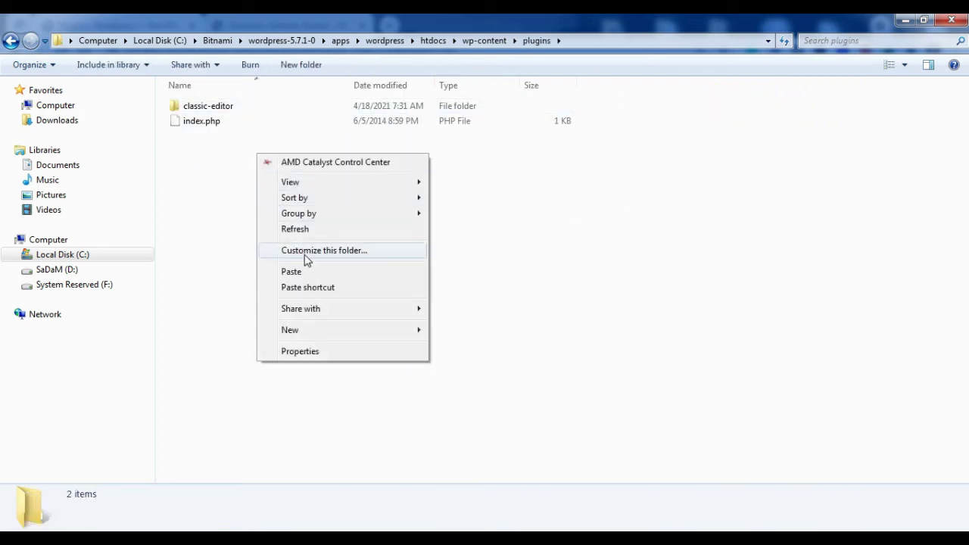
pyautogui.click(306, 277)
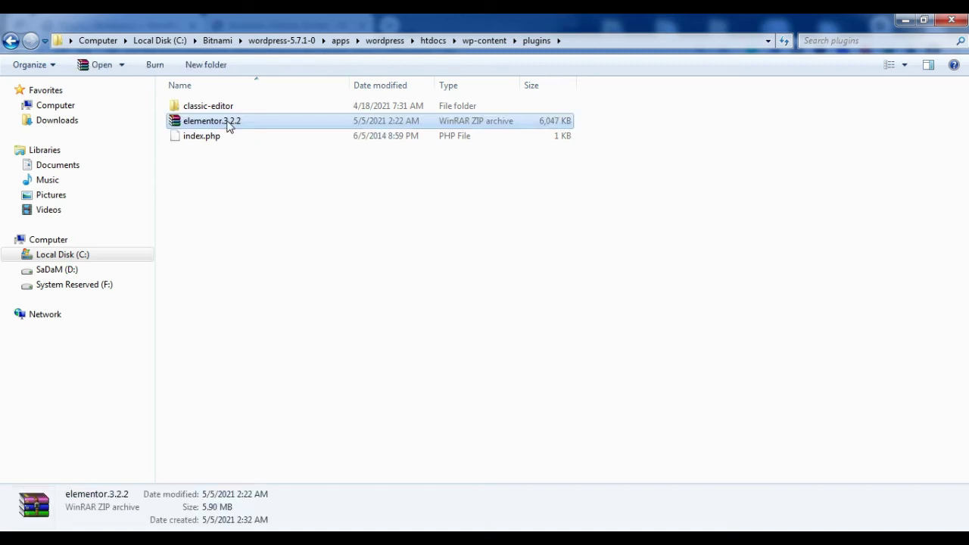
# - Extract the elementor.3.2.2 archive directly into the plugins folder and delete the archive from it
pyautogui.rightClick(227, 122)
pyautogui.click(310, 192)
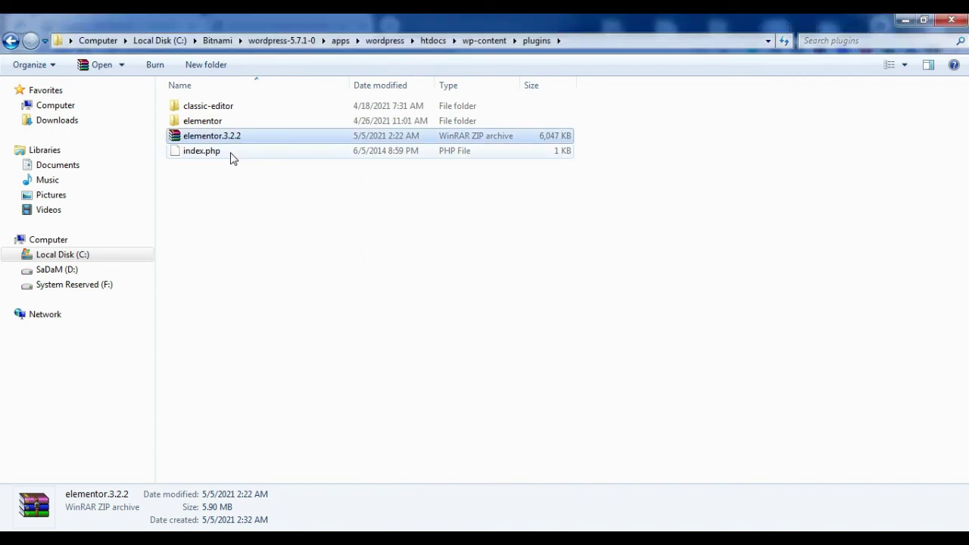
pyautogui.press('Delete')
pyautogui.press('Return')
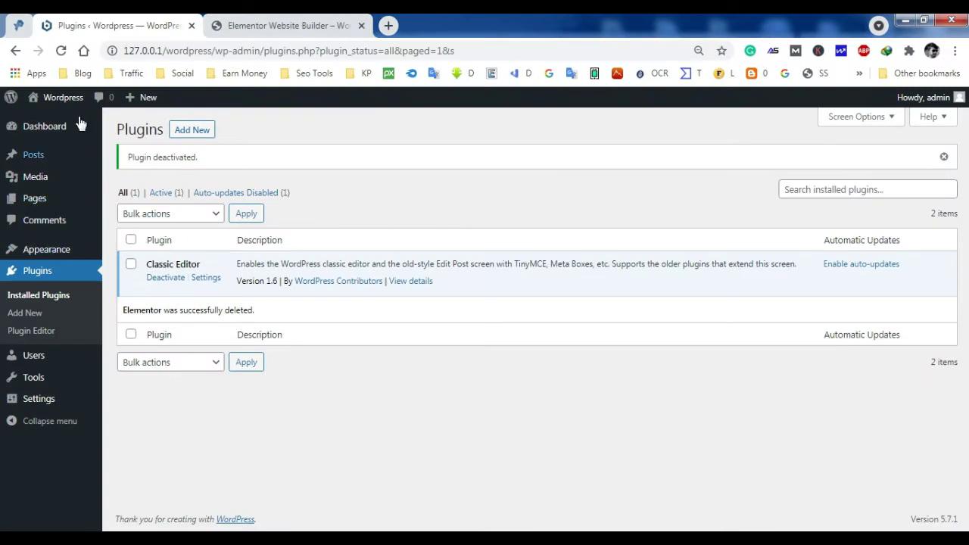
# - Switch to the WordPress admin in Chrome, reload the installed plugins list and select the Elementor plugin
pyautogui.click(62, 53)
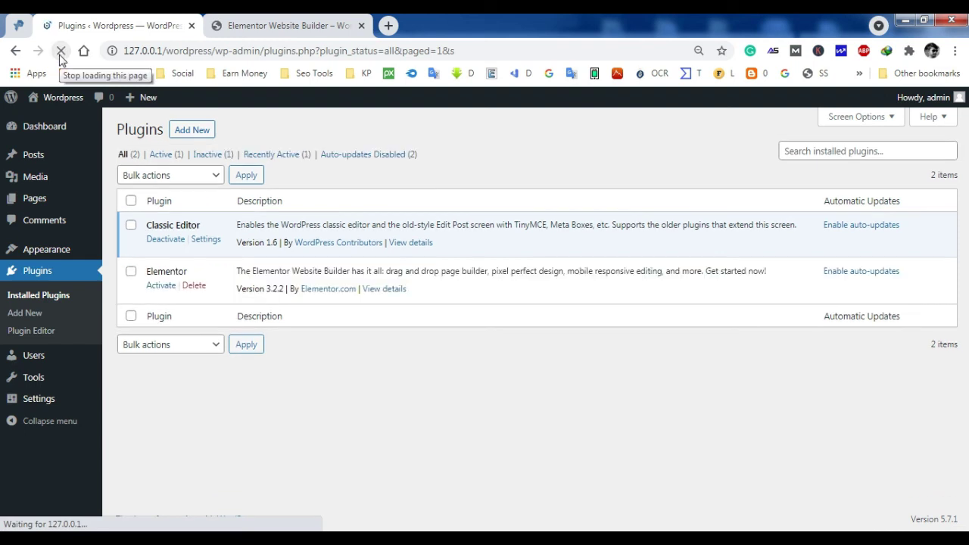
pyautogui.moveTo(145, 277); pyautogui.dragTo(211, 279)
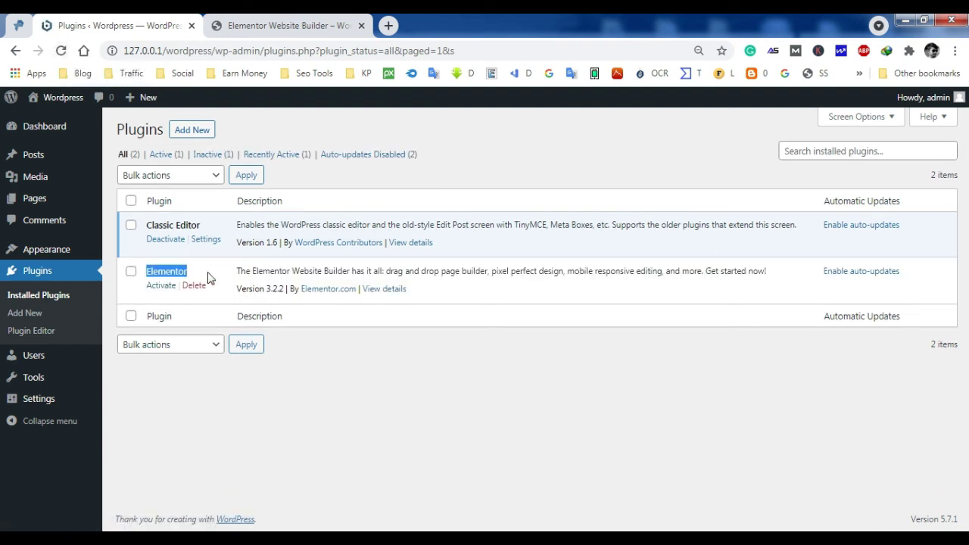
pyautogui.click(187, 291)
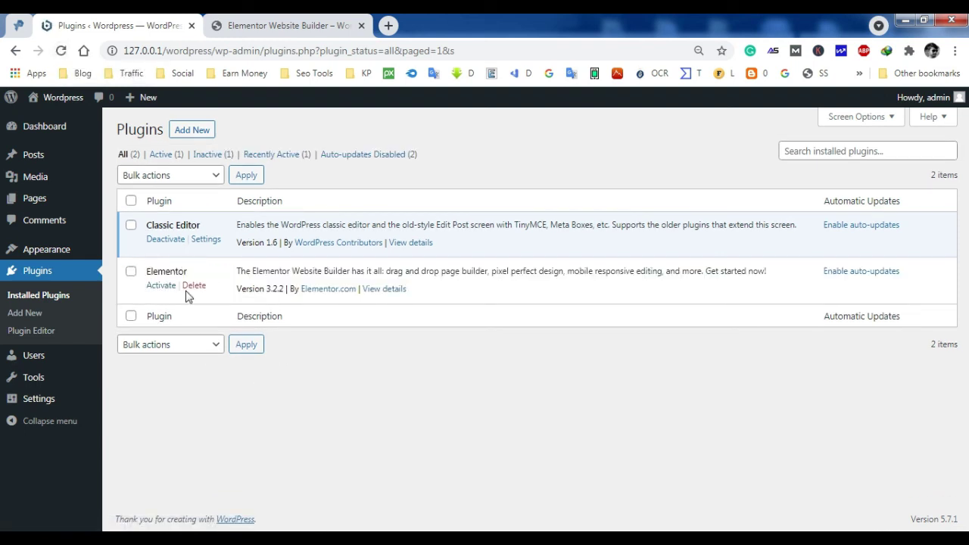
pyautogui.click(131, 272)
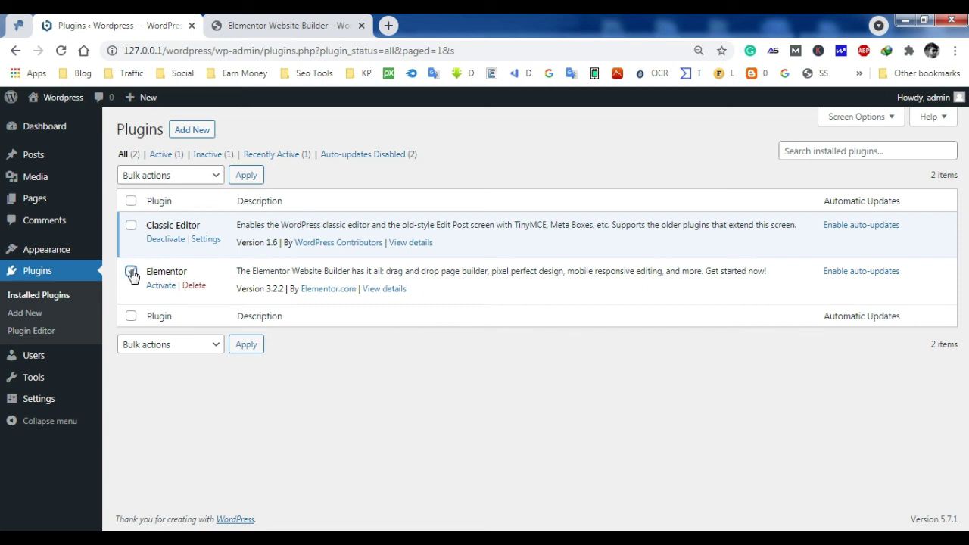